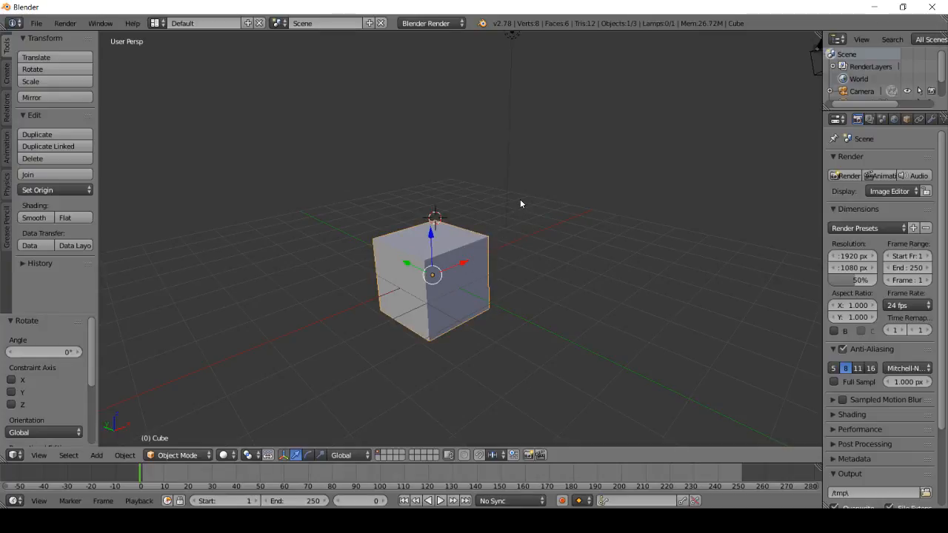
Delete the default cube from the scene
{"action": "key", "text": "a"}
{"action": "right_click", "coordinate": [474, 248]}
{"action": "key", "text": "x"}
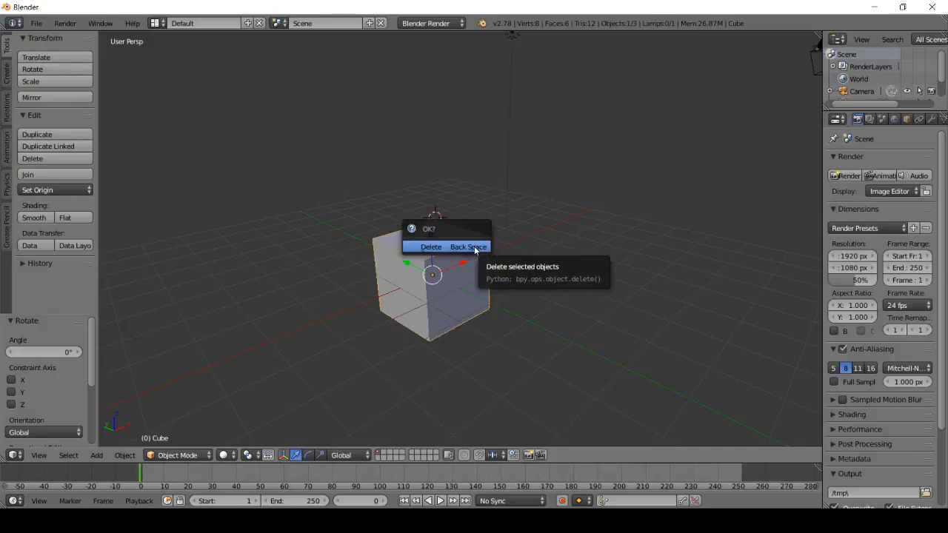
{"action": "left_click", "coordinate": [474, 248]}
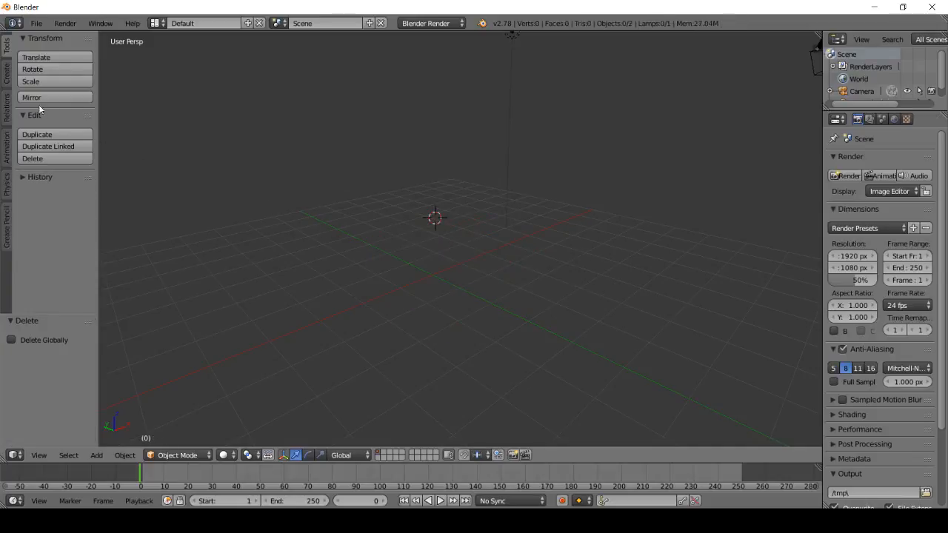
Add a mesh cylinder with 32 vertices, radius 1.000 and depth 2.000
{"action": "left_click", "coordinate": [8, 66]}
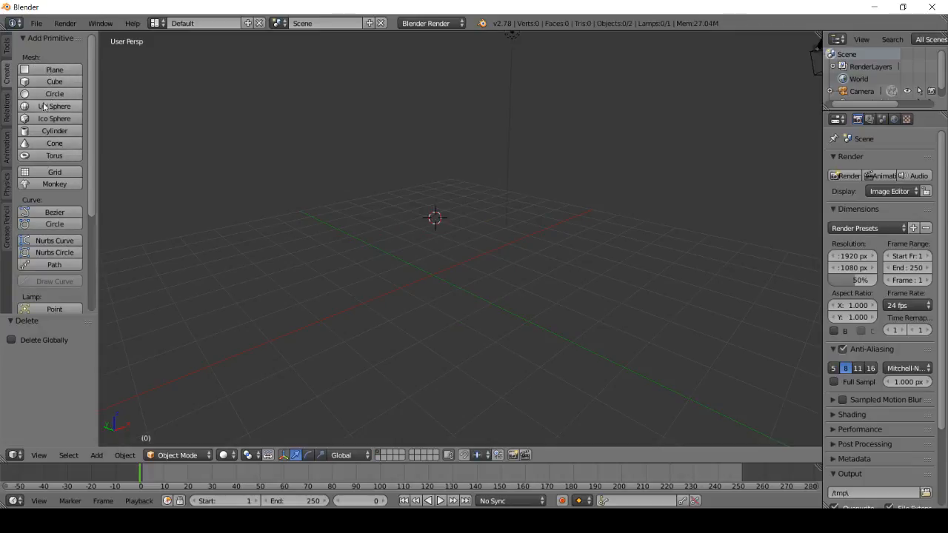
{"action": "scroll", "coordinate": [54, 155], "scroll_direction": "down", "scroll_amount": 5}
{"action": "scroll", "coordinate": [53, 256], "scroll_direction": "up", "scroll_amount": 5}
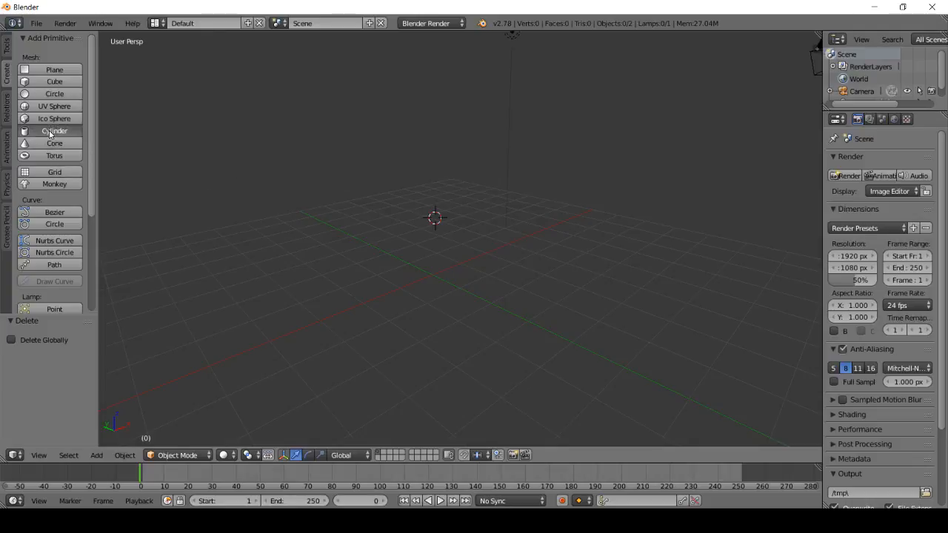
{"action": "left_click", "coordinate": [53, 134]}
{"action": "middle_click_drag", "start_coordinate": [473, 219], "coordinate": [726, 98]}
{"action": "middle_click_drag", "start_coordinate": [444, 255], "coordinate": [318, 221]}
{"action": "middle_click_drag", "start_coordinate": [481, 202], "coordinate": [562, 139], "text": "shift"}
{"action": "scroll", "coordinate": [513, 180], "scroll_direction": "up", "scroll_amount": 2}
{"action": "scroll", "coordinate": [494, 207], "scroll_direction": "down", "scroll_amount": 1}
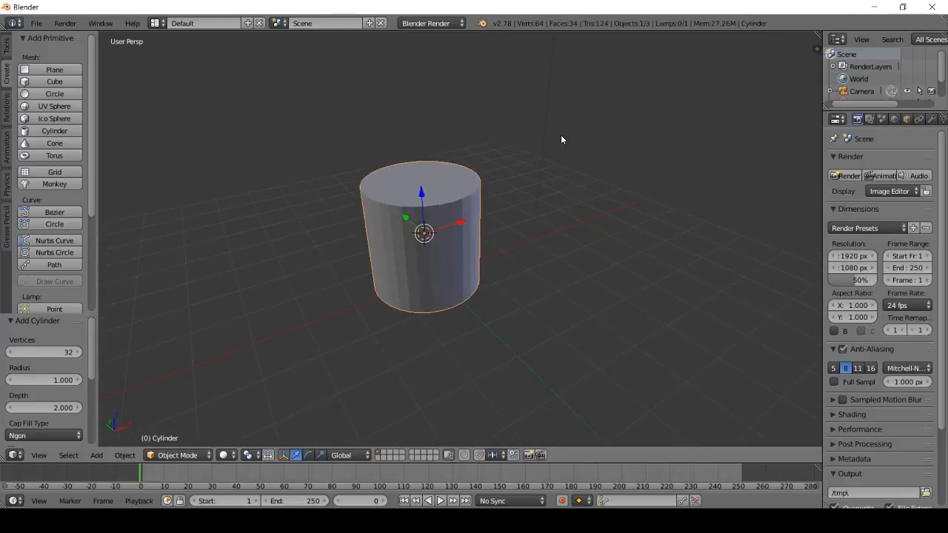
{"action": "middle_click_drag", "start_coordinate": [519, 184], "coordinate": [572, 158]}
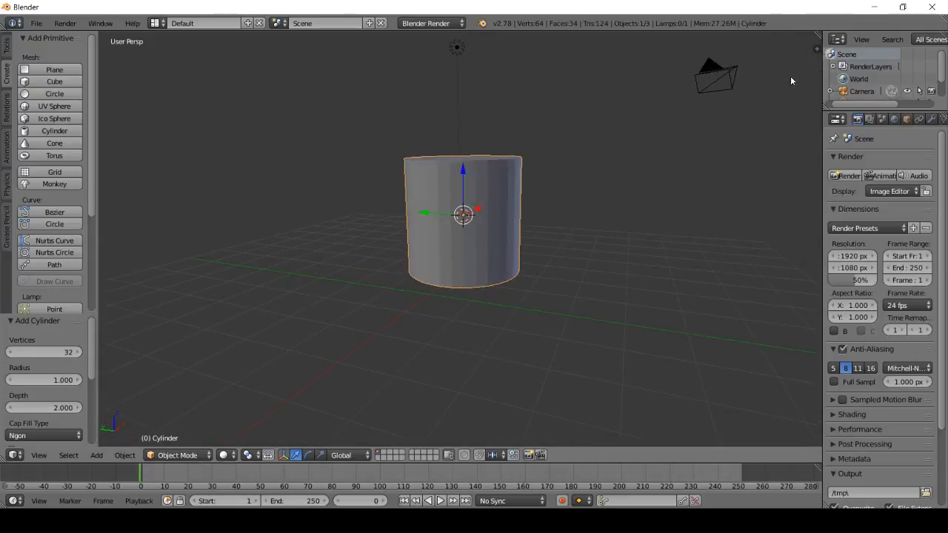
{"action": "left_click", "coordinate": [813, 48]}
{"action": "left_click", "coordinate": [753, 69]}
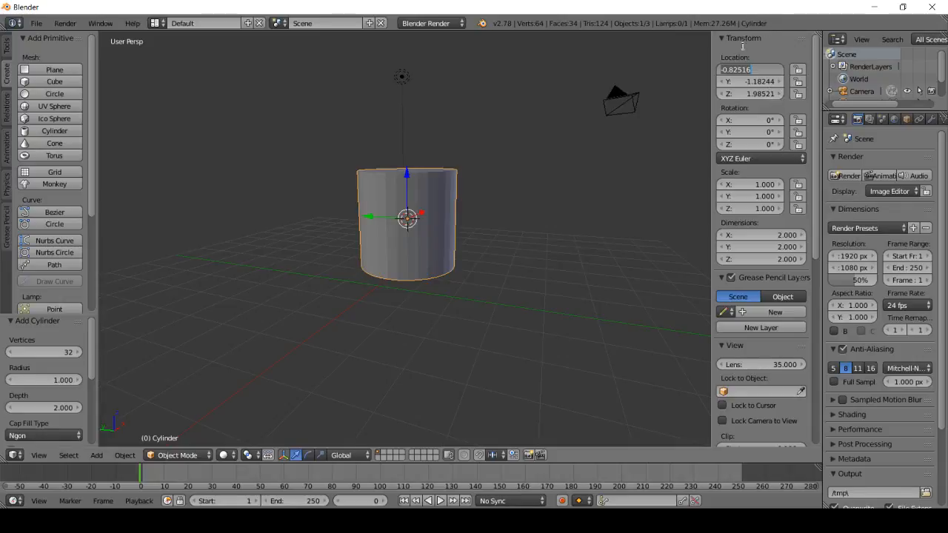
{"action": "left_click", "coordinate": [710, 44]}
{"action": "left_click_drag", "start_coordinate": [711, 44], "coordinate": [897, 43]}
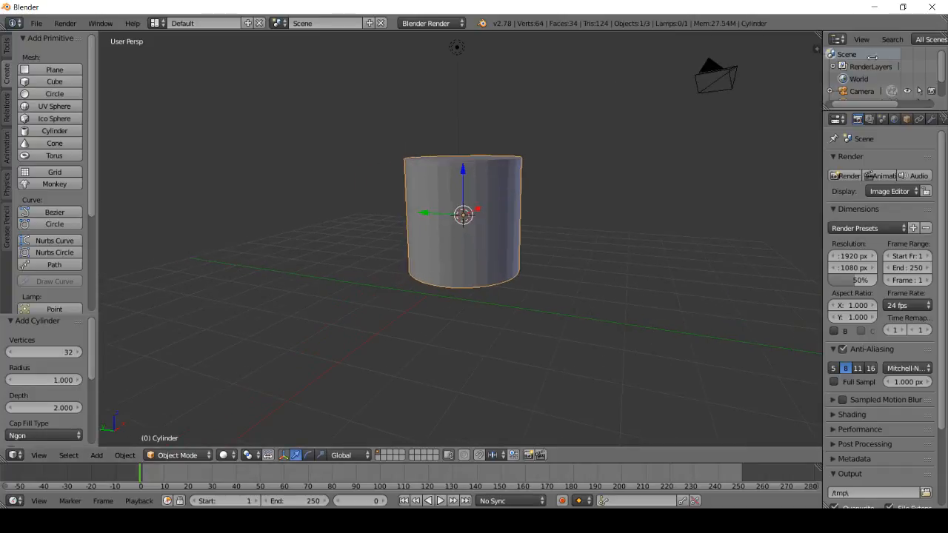
Set the cylinder's X, Y and Z location to 0
{"action": "left_click", "coordinate": [817, 50]}
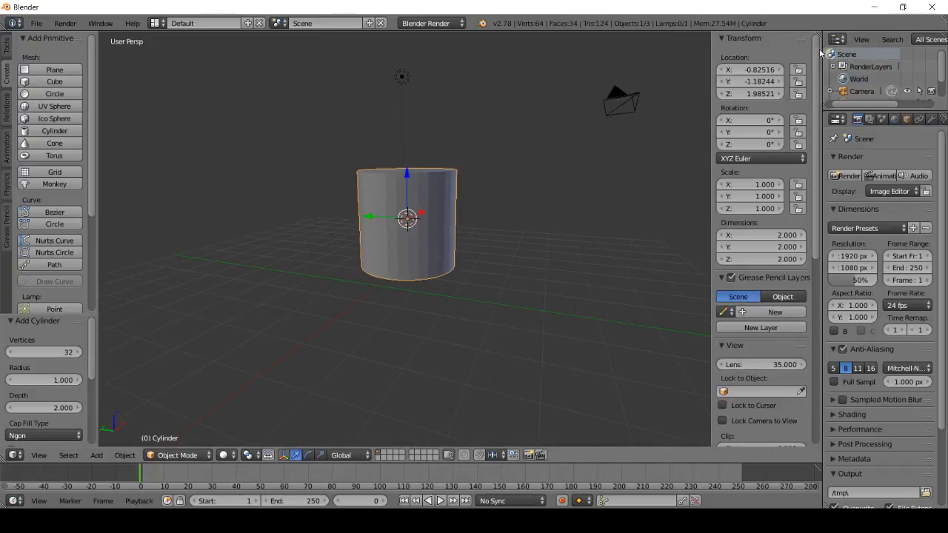
{"action": "left_click", "coordinate": [756, 69]}
{"action": "type", "text": "0"}
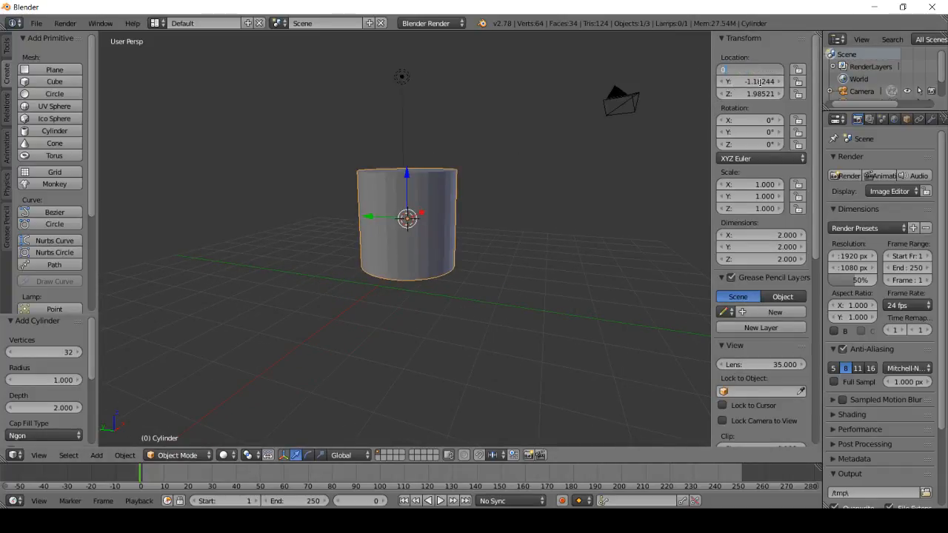
{"action": "key", "text": "Return"}
{"action": "left_click", "coordinate": [760, 82]}
{"action": "type", "text": "0"}
{"action": "key", "text": "Return"}
{"action": "left_click", "coordinate": [764, 93]}
{"action": "type", "text": "0"}
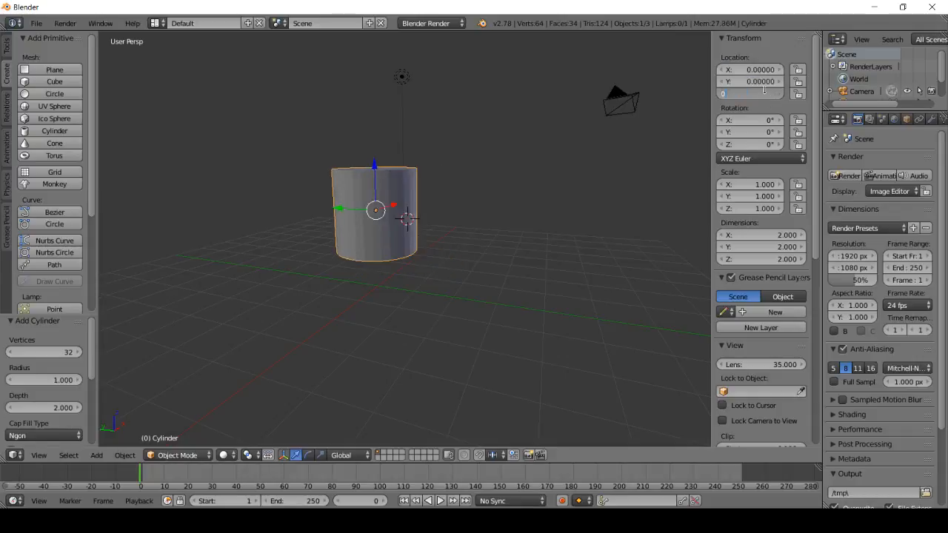
{"action": "key", "text": "Return"}
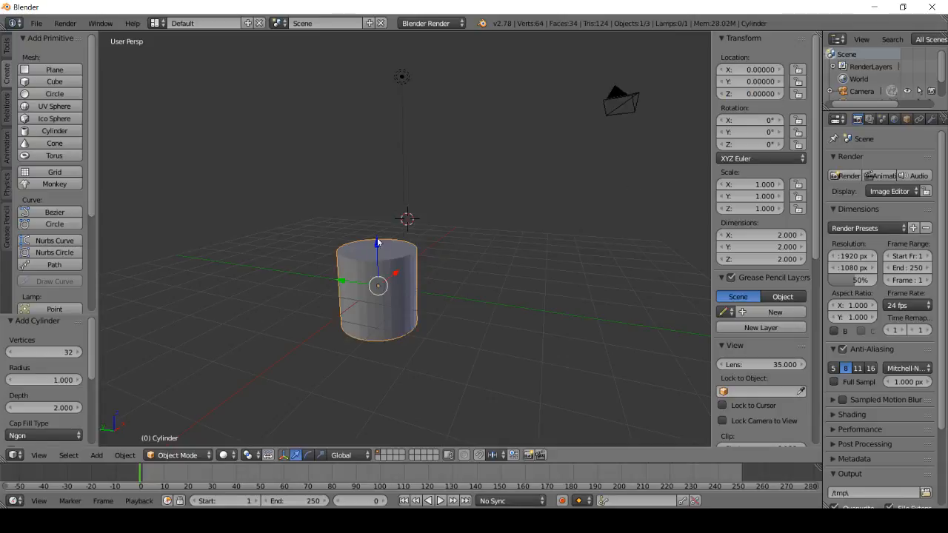
Set the cylinder's Z location to 1 so its base rests on the grid
{"action": "middle_click_drag", "start_coordinate": [375, 240], "coordinate": [423, 219]}
{"action": "scroll", "coordinate": [422, 220], "scroll_direction": "up", "scroll_amount": 1}
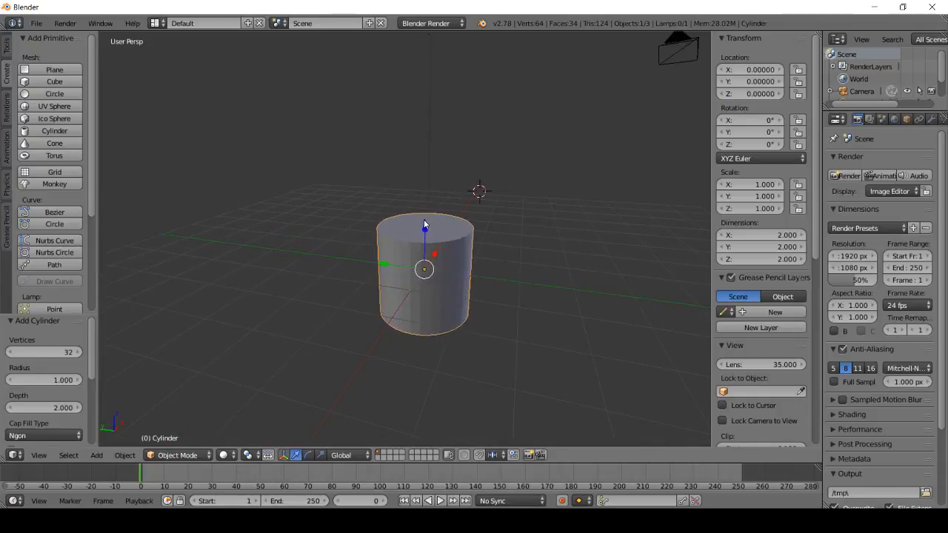
{"action": "scroll", "coordinate": [627, 144], "scroll_direction": "up", "scroll_amount": 1}
{"action": "left_click", "coordinate": [761, 92]}
{"action": "type", "text": "1"}
{"action": "key", "text": "Return"}
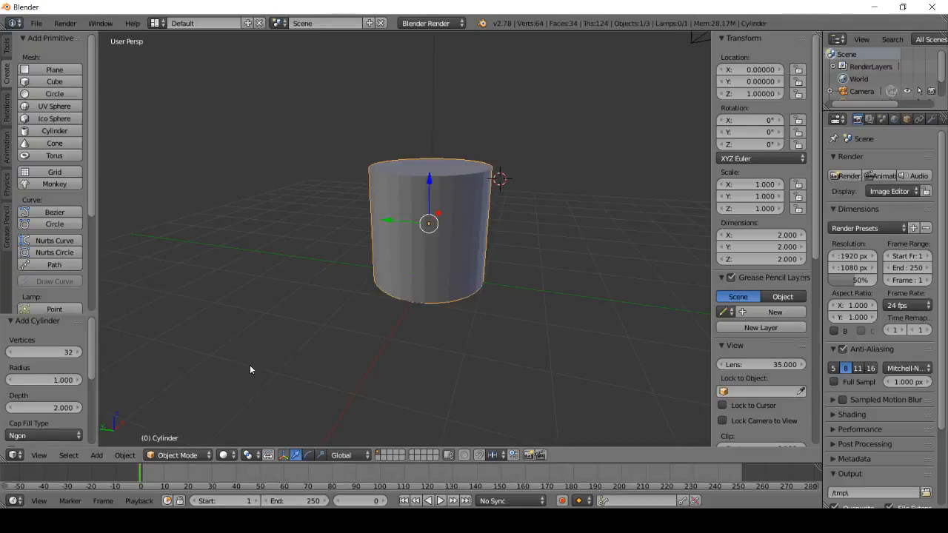
{"action": "middle_click_drag", "start_coordinate": [604, 149], "coordinate": [436, 179]}
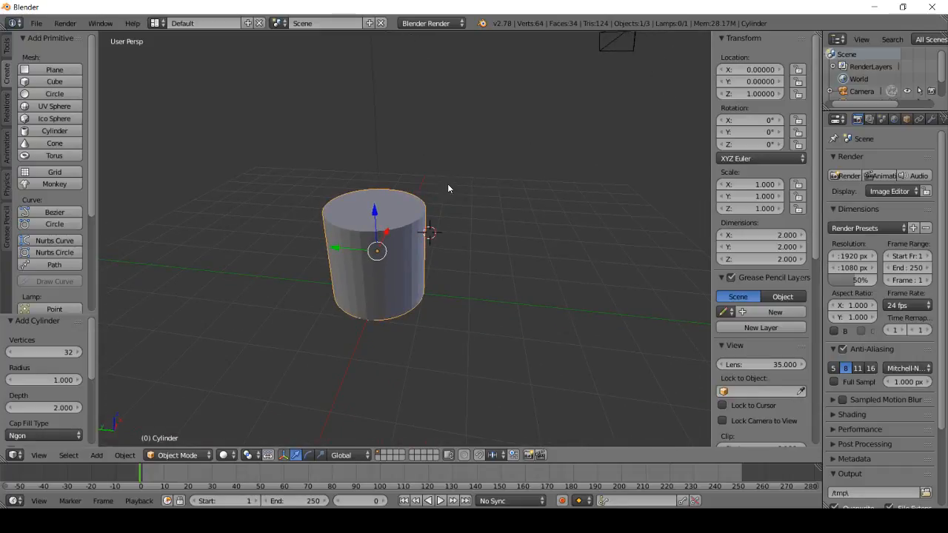
{"action": "middle_click_drag", "start_coordinate": [447, 176], "coordinate": [399, 161]}
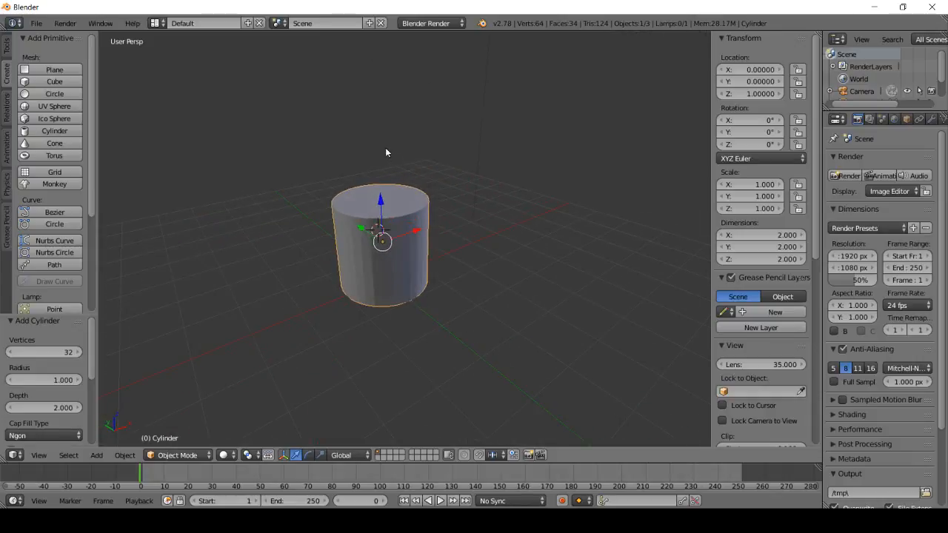
Switch the cylinder from Object Mode to Edit Mode, trying the toggle between the two modes
{"action": "left_click", "coordinate": [183, 457]}
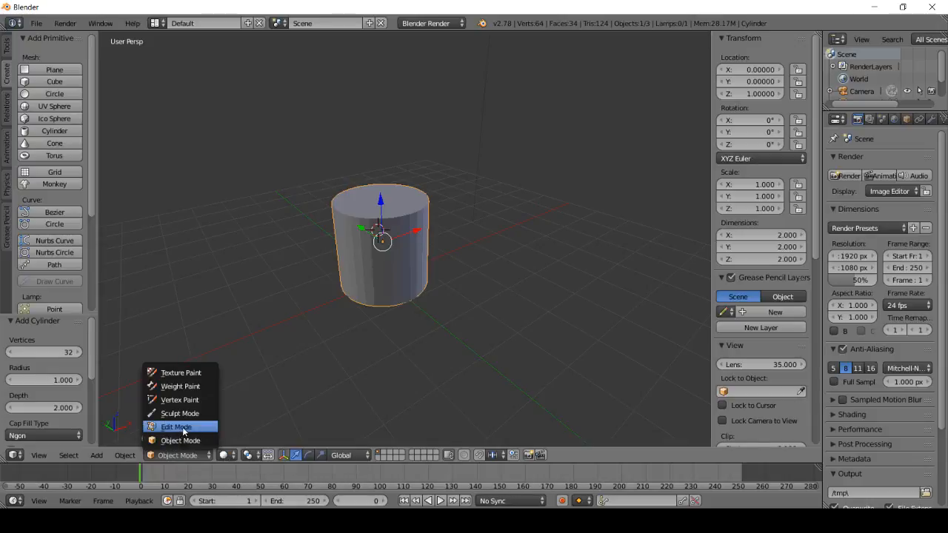
{"action": "left_click", "coordinate": [177, 427]}
{"action": "middle_click_drag", "start_coordinate": [402, 191], "coordinate": [445, 181]}
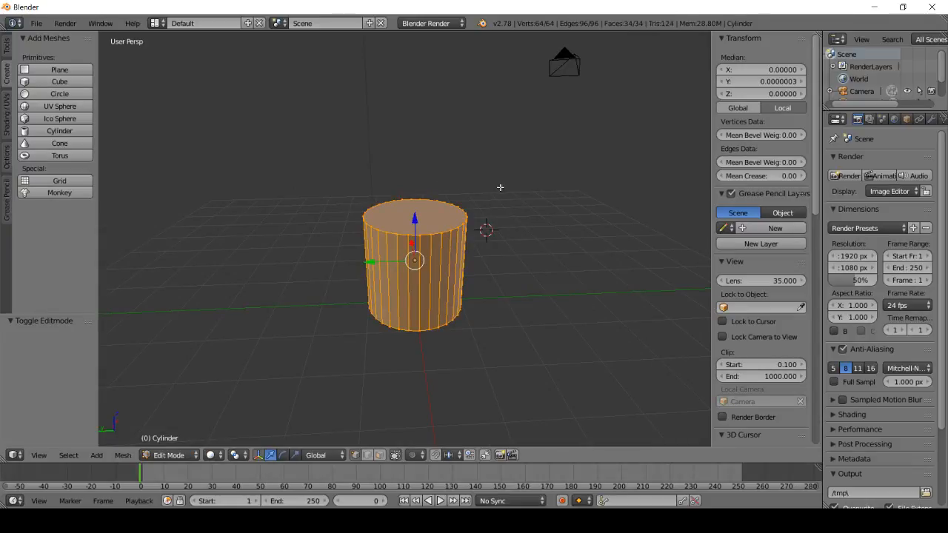
{"action": "middle_click_drag", "start_coordinate": [562, 130], "coordinate": [586, 214]}
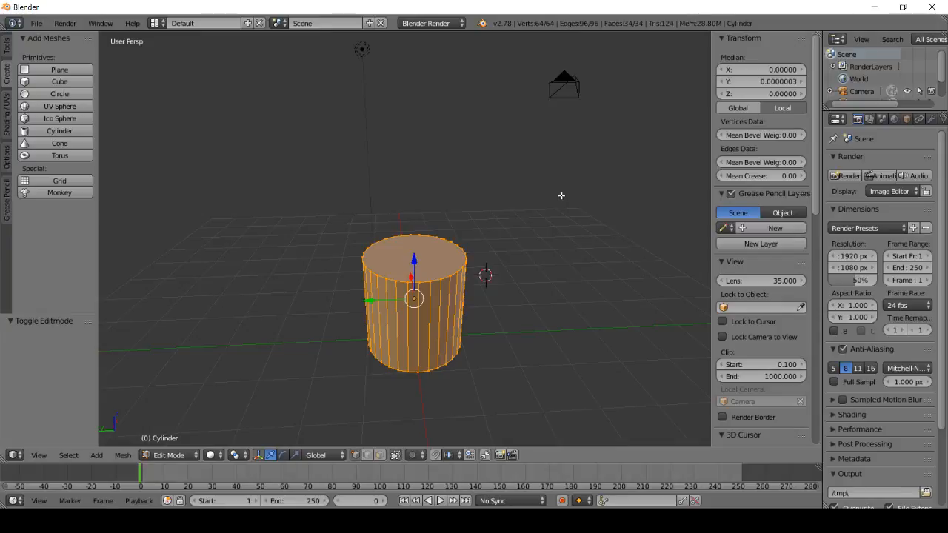
{"action": "key", "text": "Tab"}
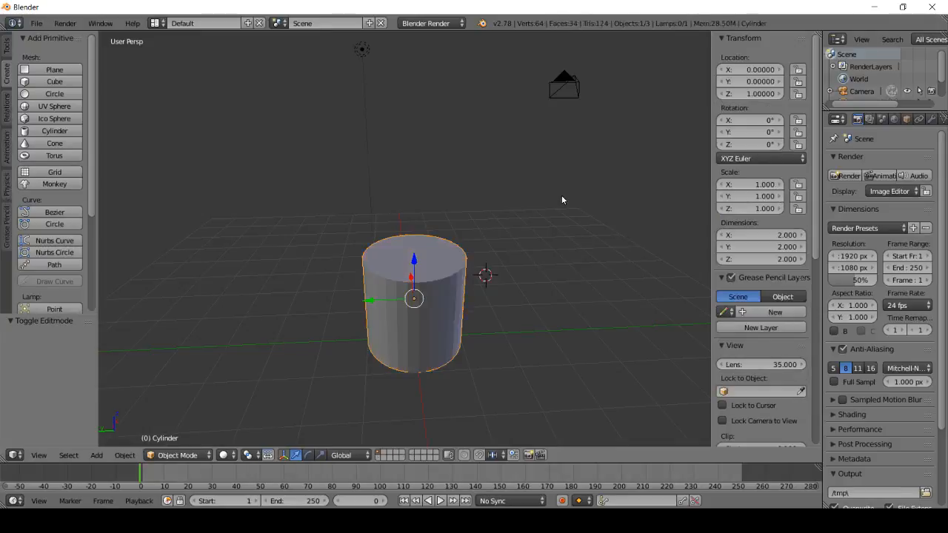
{"action": "key", "text": "Tab"}
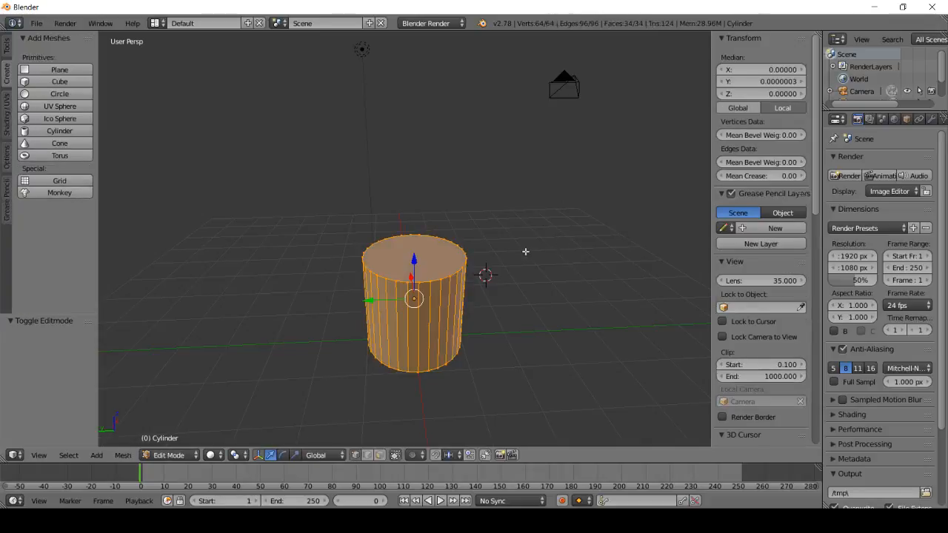
Deselect all of the cylinder's mesh geometry
{"action": "middle_click_drag", "start_coordinate": [509, 259], "coordinate": [392, 209]}
{"action": "scroll", "coordinate": [487, 241], "scroll_direction": "up", "scroll_amount": 3}
{"action": "scroll", "coordinate": [367, 197], "scroll_direction": "down", "scroll_amount": 2}
{"action": "key", "text": "a"}
{"action": "scroll", "coordinate": [374, 231], "scroll_direction": "up", "scroll_amount": 3}
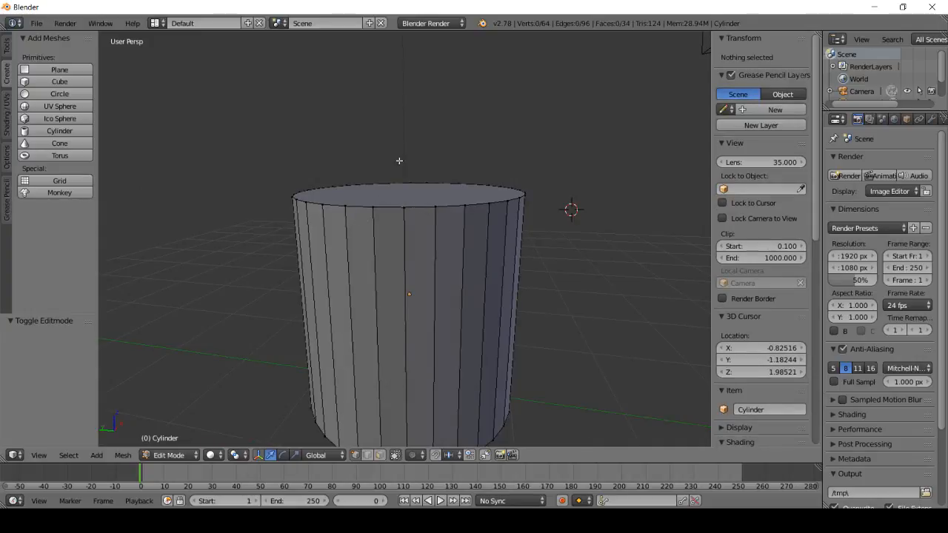
{"action": "middle_click_drag", "start_coordinate": [399, 163], "coordinate": [422, 200]}
{"action": "middle_click_drag", "start_coordinate": [460, 256], "coordinate": [446, 178]}
{"action": "middle_click_drag", "start_coordinate": [444, 252], "coordinate": [438, 216]}
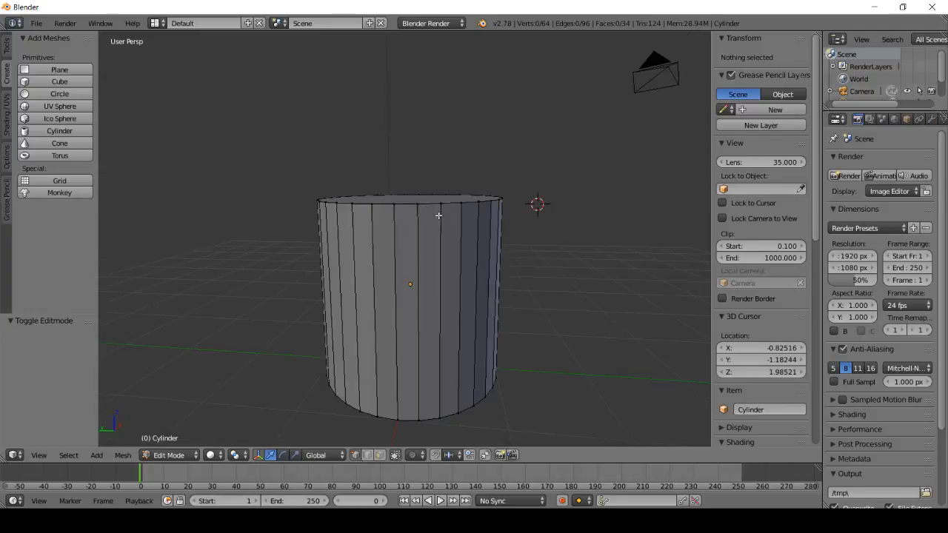
{"action": "middle_click_drag", "start_coordinate": [445, 137], "coordinate": [397, 151]}
{"action": "scroll", "coordinate": [444, 178], "scroll_direction": "down", "scroll_amount": 3}
{"action": "scroll", "coordinate": [398, 192], "scroll_direction": "up", "scroll_amount": 2}
{"action": "middle_click_drag", "start_coordinate": [323, 171], "coordinate": [374, 164]}
Change the mesh select mode to Face and select the cylinder's top face
{"action": "key", "text": "ctrl+Tab"}
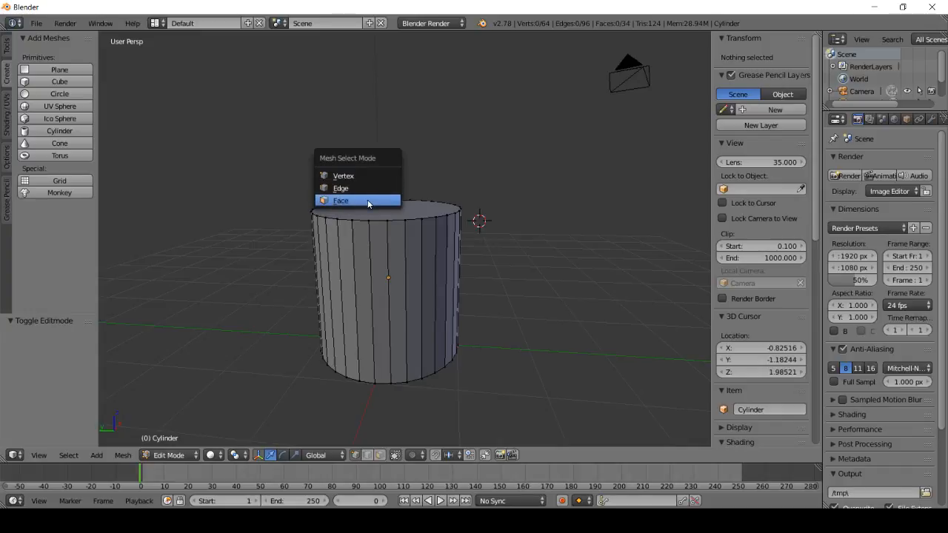
{"action": "left_click", "coordinate": [366, 200]}
{"action": "middle_click_drag", "start_coordinate": [391, 148], "coordinate": [467, 233]}
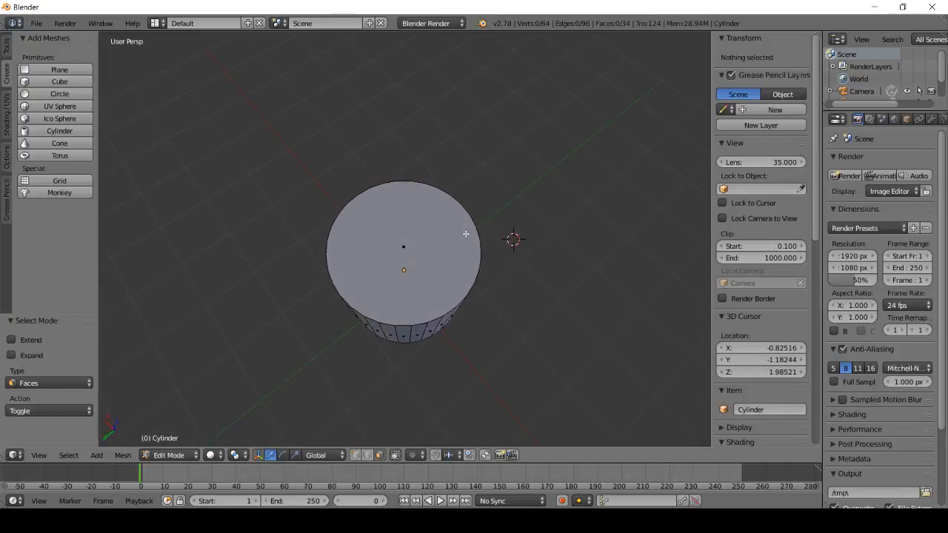
{"action": "middle_click_drag", "start_coordinate": [438, 187], "coordinate": [425, 212]}
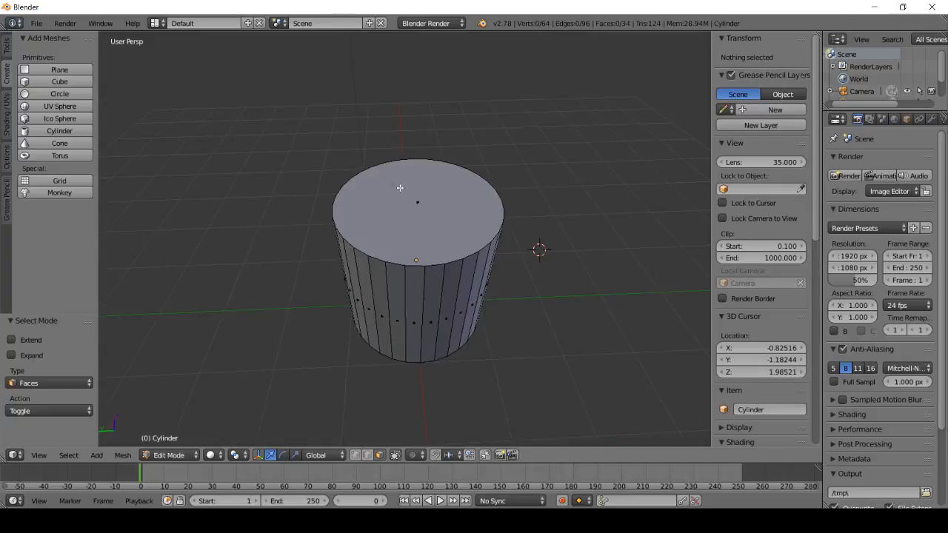
{"action": "key", "text": "ctrl+Tab"}
{"action": "left_click", "coordinate": [402, 141]}
{"action": "middle_click_drag", "start_coordinate": [414, 170], "coordinate": [466, 194]}
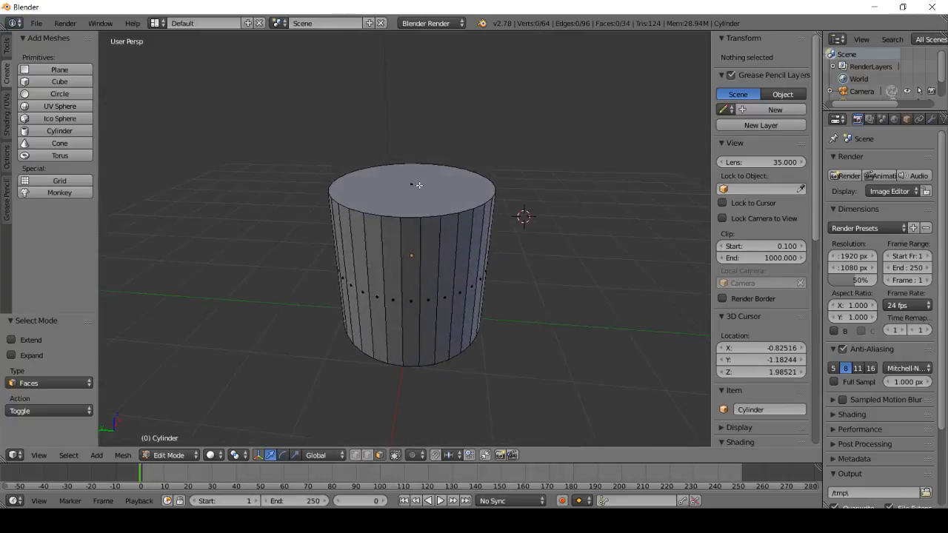
{"action": "right_click", "coordinate": [473, 198]}
{"action": "middle_click_drag", "start_coordinate": [461, 155], "coordinate": [413, 230]}
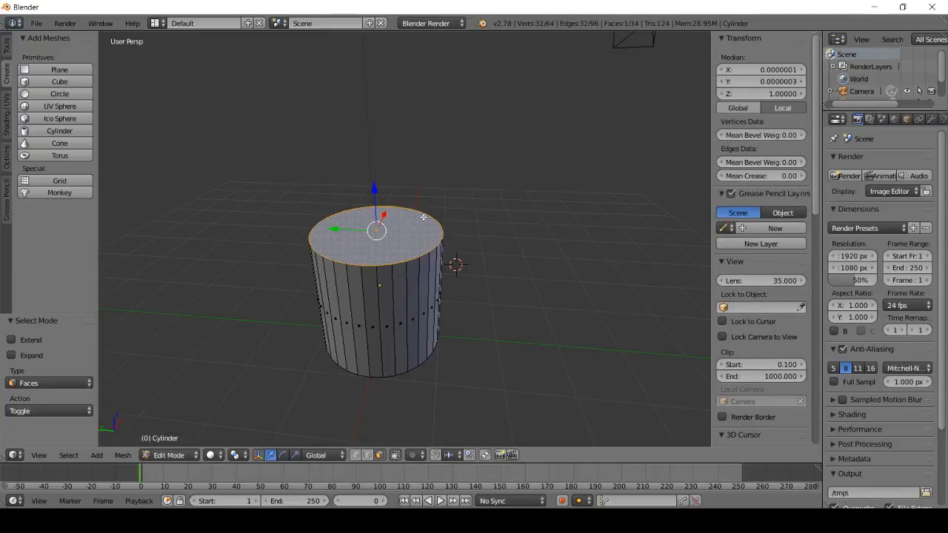
Toggle the 3D manipulator, cycle it through rotate and scale, and return it to translate
{"action": "key", "text": "ctrl+space"}
{"action": "key", "text": "ctrl+space"}
{"action": "key", "text": "ctrl+alt+r"}
{"action": "key", "text": "ctrl+alt+s"}
{"action": "key", "text": "ctrl+alt+g"}
Try raising the top face about 2.113 units along Z, and undo the move
{"action": "mouse_move", "coordinate": [376, 229]}
{"action": "middle_mouse_down"}
{"action": "mouse_move", "coordinate": [392, 209]}
{"action": "mouse_move", "coordinate": [379, 226]}
{"action": "middle_mouse_up"}
{"action": "left_click_drag", "start_coordinate": [374, 176], "coordinate": [374, 435]}
{"action": "scroll", "coordinate": [430, 254], "scroll_direction": "down", "scroll_amount": 3}
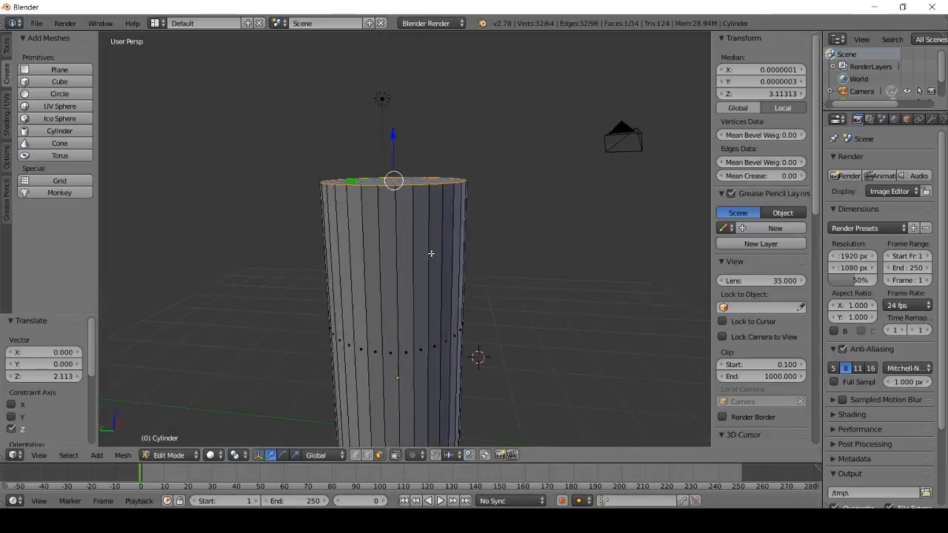
{"action": "middle_click_drag", "start_coordinate": [398, 187], "coordinate": [405, 181]}
{"action": "key", "text": "ctrl+z"}
Examine the cylinder's selected top face and its move handles from several angles and distances
{"action": "scroll", "coordinate": [392, 230], "scroll_direction": "up", "scroll_amount": 3}
{"action": "middle_click_drag", "start_coordinate": [387, 239], "coordinate": [359, 250]}
{"action": "scroll", "coordinate": [411, 262], "scroll_direction": "up", "scroll_amount": 4}
{"action": "scroll", "coordinate": [334, 233], "scroll_direction": "down", "scroll_amount": 3}
{"action": "scroll", "coordinate": [444, 225], "scroll_direction": "down", "scroll_amount": 2}
{"action": "scroll", "coordinate": [393, 237], "scroll_direction": "up", "scroll_amount": 2}
{"action": "scroll", "coordinate": [393, 237], "scroll_direction": "down", "scroll_amount": 3}
{"action": "scroll", "coordinate": [361, 212], "scroll_direction": "up", "scroll_amount": 1}
{"action": "scroll", "coordinate": [382, 258], "scroll_direction": "up", "scroll_amount": 2}
{"action": "middle_click_drag", "start_coordinate": [361, 210], "coordinate": [407, 220], "text": "shift"}
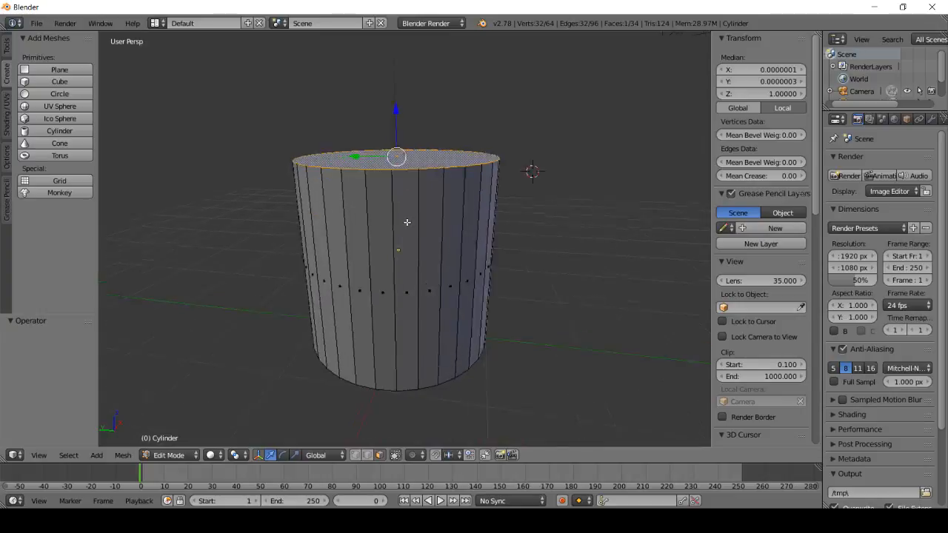
{"action": "scroll", "coordinate": [406, 220], "scroll_direction": "down", "scroll_amount": 4}
{"action": "middle_click_drag", "start_coordinate": [385, 168], "coordinate": [392, 217]}
{"action": "scroll", "coordinate": [393, 220], "scroll_direction": "up", "scroll_amount": 3}
{"action": "scroll", "coordinate": [392, 220], "scroll_direction": "up", "scroll_amount": 2}
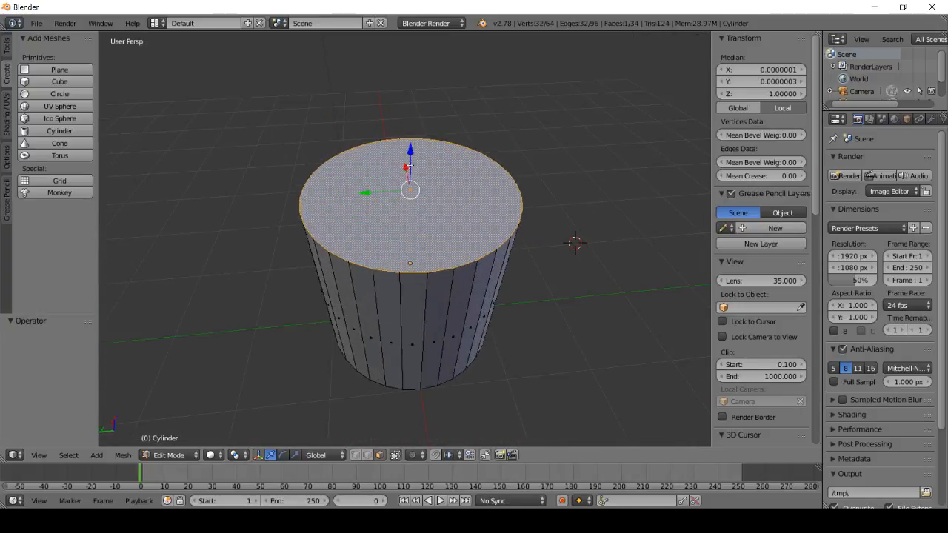
{"action": "middle_click_drag", "start_coordinate": [378, 154], "coordinate": [395, 168]}
{"action": "scroll", "coordinate": [392, 118], "scroll_direction": "down", "scroll_amount": 3}
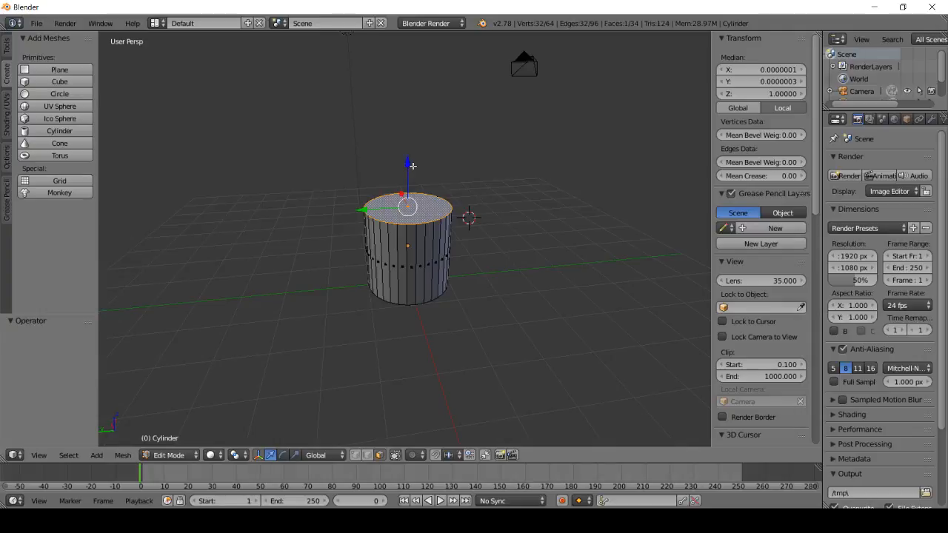
Move the top face up about 1.479 units along Z and back down about 0.992 units
{"action": "left_click_drag", "start_coordinate": [411, 166], "coordinate": [408, 100]}
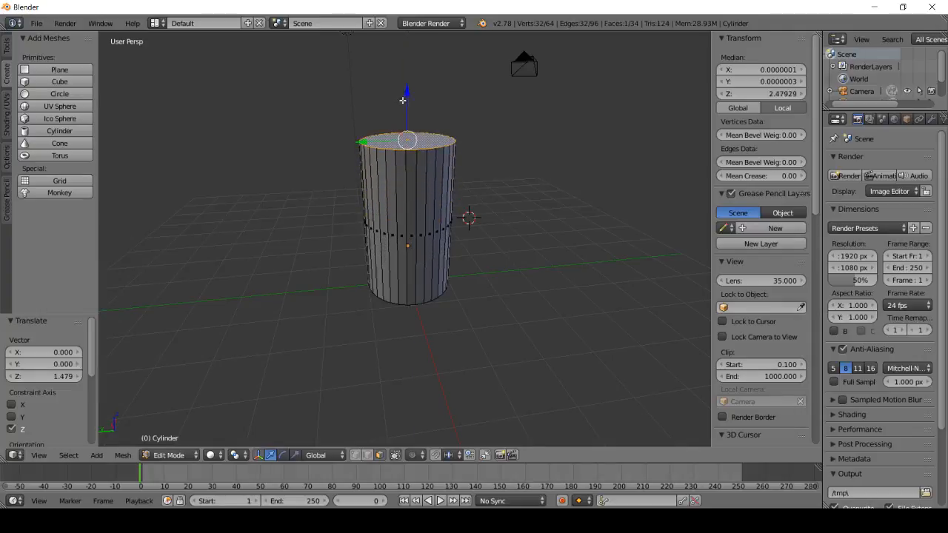
{"action": "middle_click_drag", "start_coordinate": [398, 165], "coordinate": [397, 141]}
{"action": "left_click_drag", "start_coordinate": [408, 89], "coordinate": [431, 133]}
{"action": "middle_click_drag", "start_coordinate": [432, 133], "coordinate": [362, 217]}
{"action": "scroll", "coordinate": [363, 217], "scroll_direction": "up", "scroll_amount": 2}
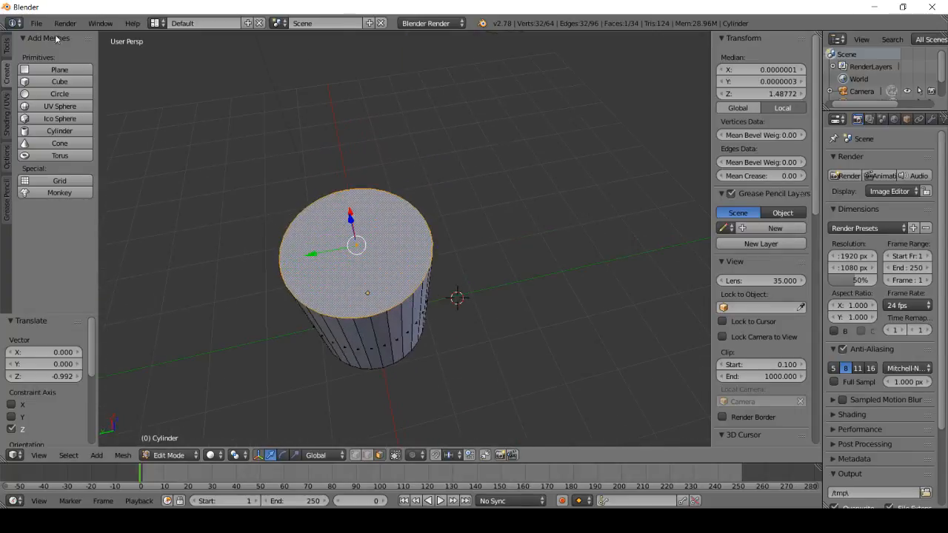
Extrude the cylinder's selected top face as a region with a distance of 0
{"action": "left_click", "coordinate": [9, 43]}
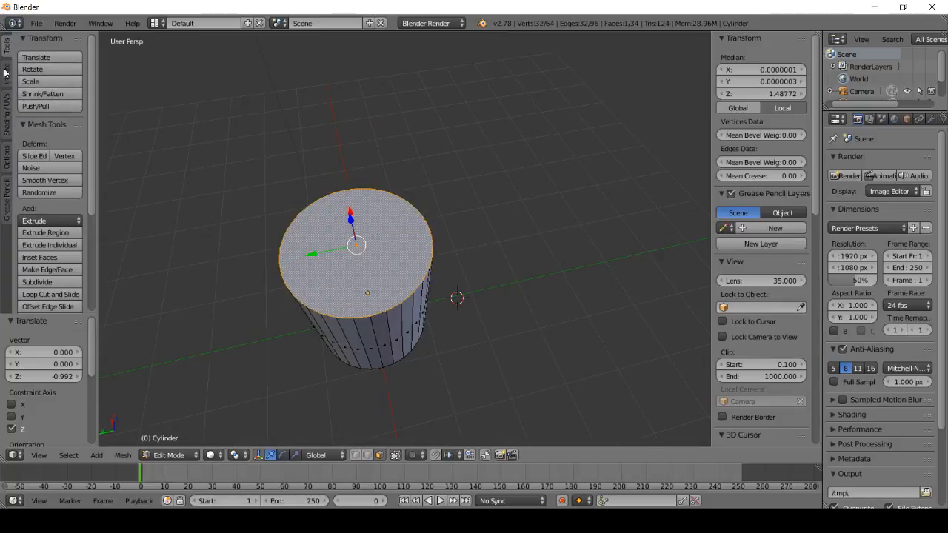
{"action": "scroll", "coordinate": [40, 167], "scroll_direction": "down", "scroll_amount": 3}
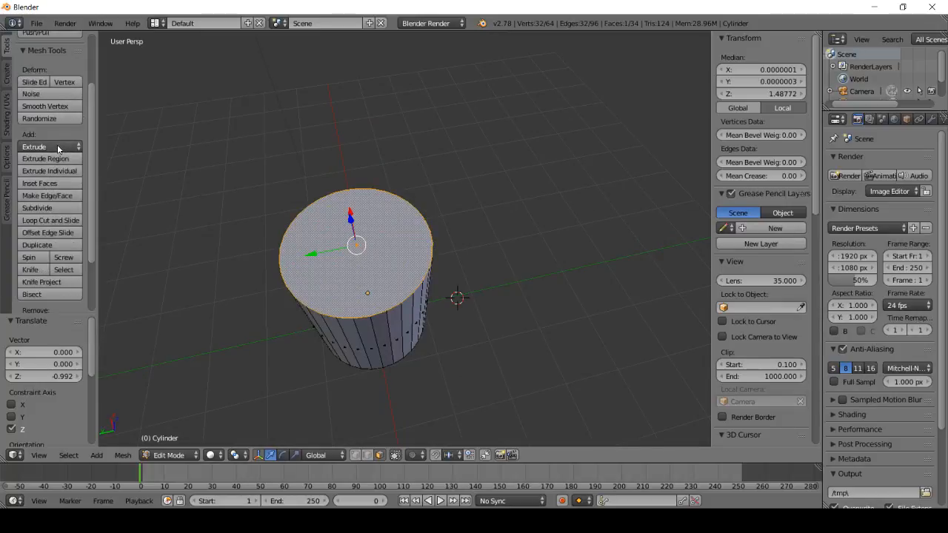
{"action": "left_click", "coordinate": [59, 148]}
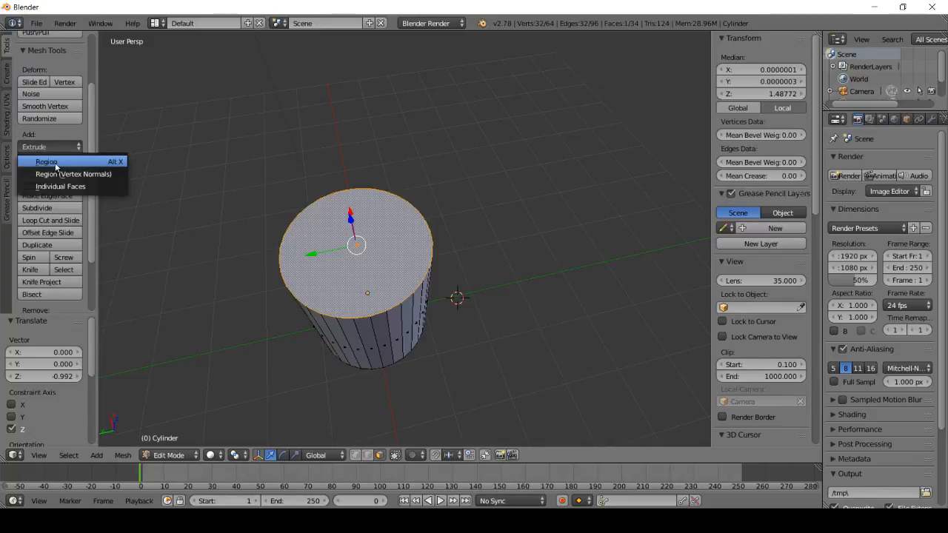
{"action": "left_click", "coordinate": [71, 169]}
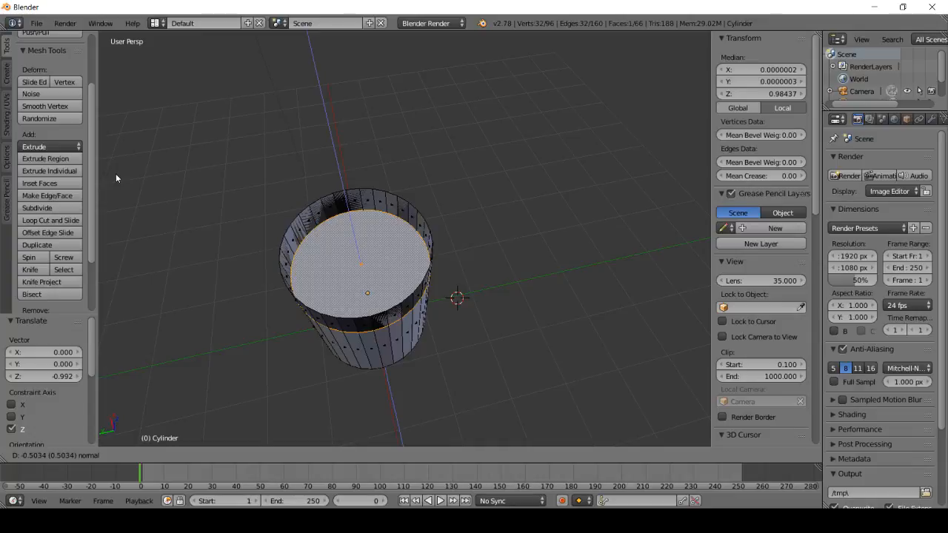
{"action": "type", "text": "0"}
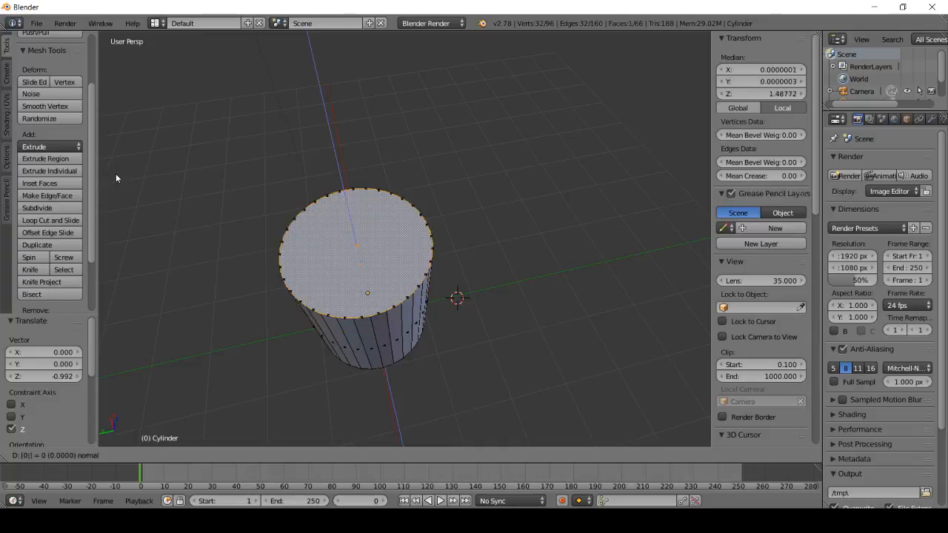
{"action": "type", "text": "zxy"}
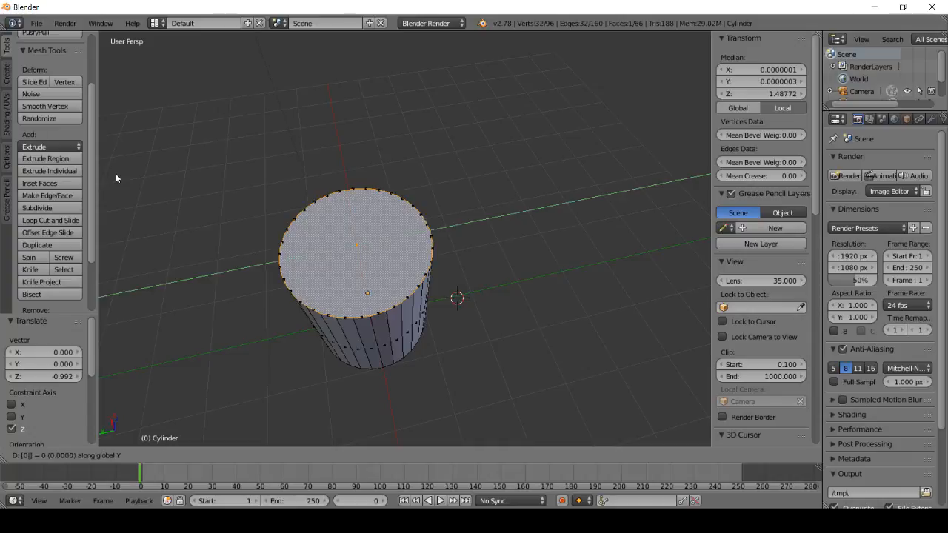
{"action": "key", "text": "Return"}
Scale the extruded top face uniformly to about 0.894 to form an inner rim
{"action": "middle_click_drag", "start_coordinate": [428, 140], "coordinate": [335, 93]}
{"action": "middle_click_drag", "start_coordinate": [305, 123], "coordinate": [353, 176], "text": "shift"}
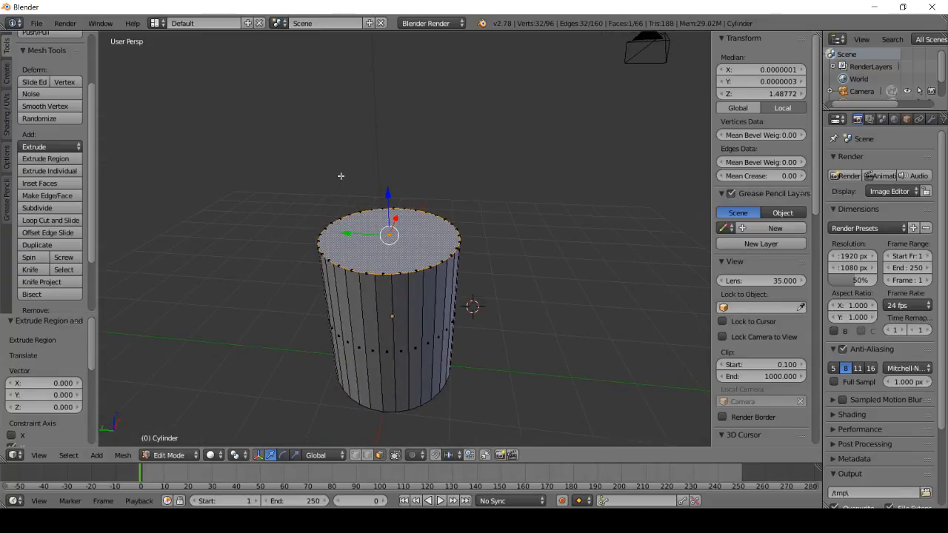
{"action": "key", "text": "r"}
{"action": "middle_click_drag", "start_coordinate": [366, 244], "coordinate": [485, 243]}
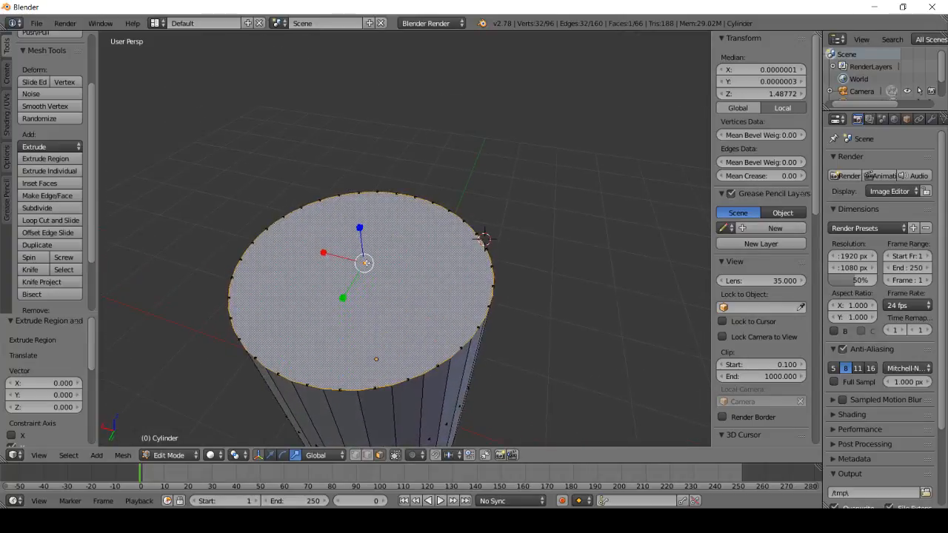
{"action": "middle_click_drag", "start_coordinate": [361, 281], "coordinate": [395, 214]}
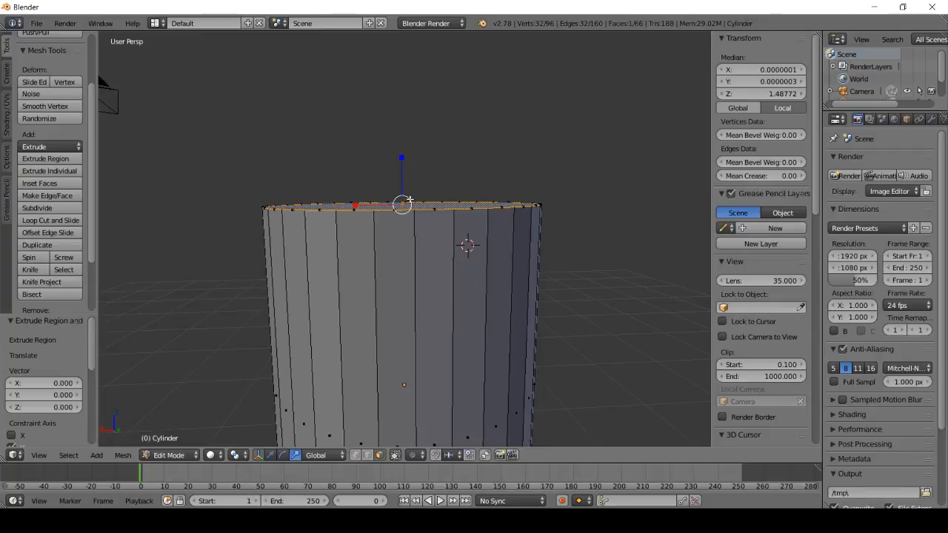
{"action": "key", "text": "s"}
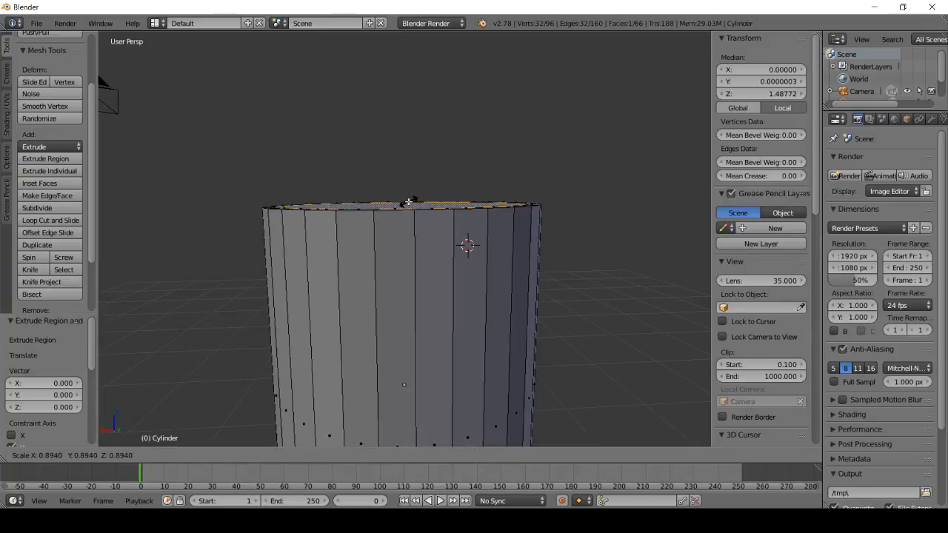
{"action": "left_click", "coordinate": [406, 204]}
Try pulling the inner top face downward along Z, and undo the change
{"action": "middle_click_drag", "start_coordinate": [406, 204], "coordinate": [476, 228]}
{"action": "middle_click_drag", "start_coordinate": [375, 234], "coordinate": [364, 181]}
{"action": "scroll", "coordinate": [392, 250], "scroll_direction": "down", "scroll_amount": 2}
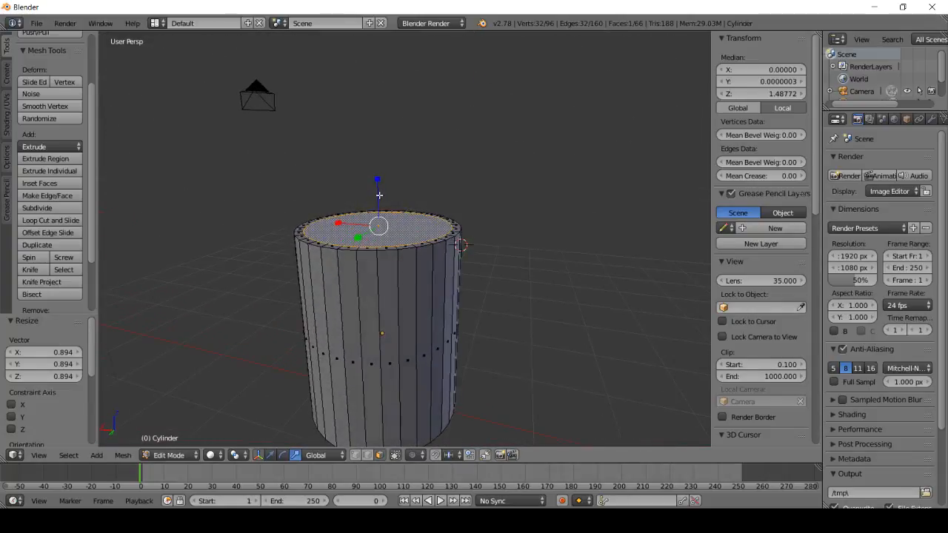
{"action": "scroll", "coordinate": [378, 194], "scroll_direction": "up", "scroll_amount": 4}
{"action": "left_click_drag", "start_coordinate": [351, 168], "coordinate": [376, 310]}
{"action": "middle_click_drag", "start_coordinate": [306, 201], "coordinate": [359, 213]}
{"action": "scroll", "coordinate": [392, 170], "scroll_direction": "down", "scroll_amount": 2}
{"action": "scroll", "coordinate": [396, 178], "scroll_direction": "up", "scroll_amount": 3}
{"action": "middle_click_drag", "start_coordinate": [354, 270], "coordinate": [404, 175]}
{"action": "key", "text": "ctrl+z"}
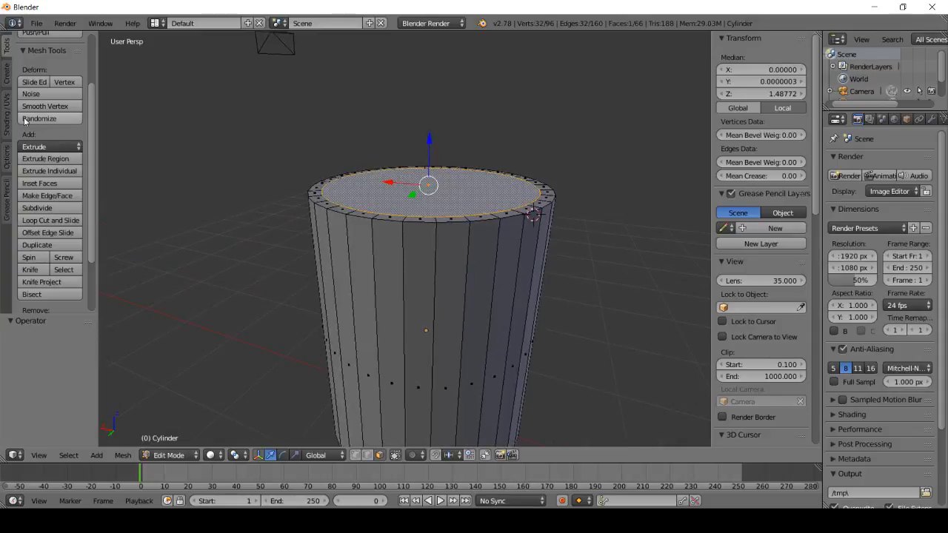
Extrude the inner top face about 1.692 units down into the cylinder to hollow it out
{"action": "left_click", "coordinate": [40, 147]}
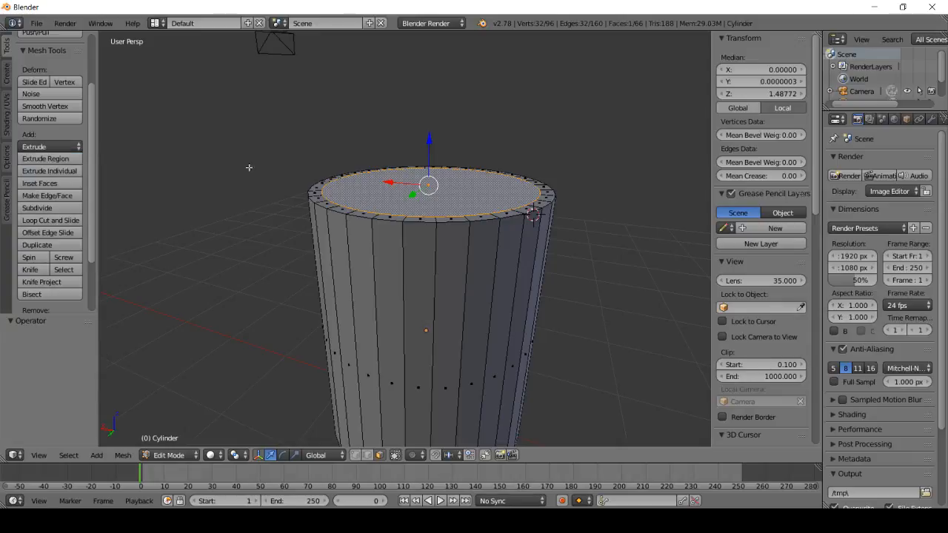
{"action": "middle_click_drag", "start_coordinate": [230, 124], "coordinate": [221, 132]}
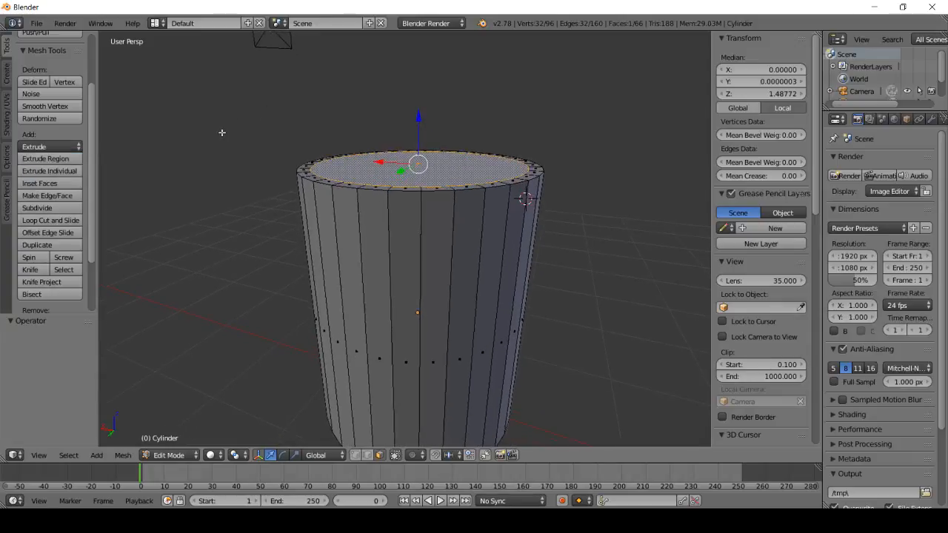
{"action": "key", "text": "e"}
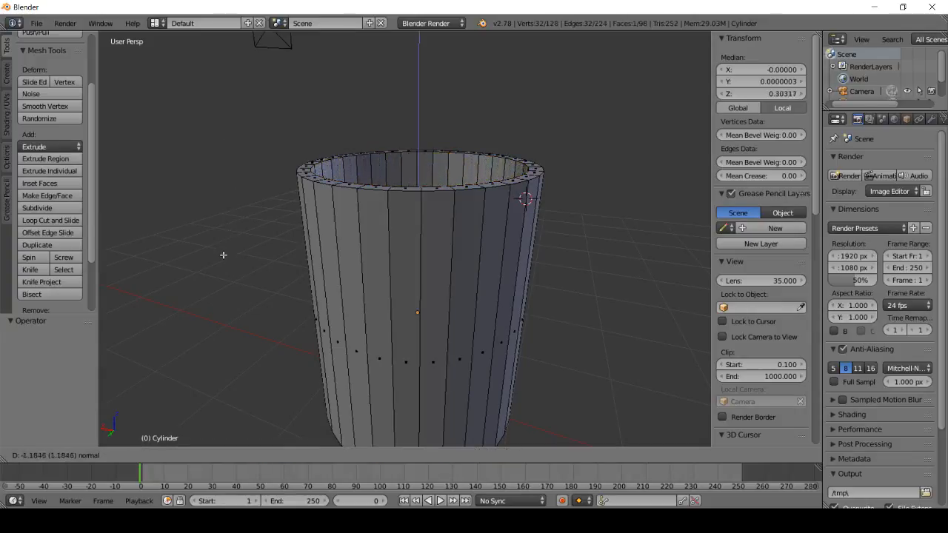
{"action": "left_click", "coordinate": [226, 298]}
Move the hollow's floor face down about 1.862 units along Z and back up about 1.116 units
{"action": "middle_click_drag", "start_coordinate": [261, 183], "coordinate": [180, 197]}
{"action": "scroll", "coordinate": [215, 200], "scroll_direction": "down", "scroll_amount": 2}
{"action": "middle_click_drag", "start_coordinate": [276, 202], "coordinate": [341, 236]}
{"action": "middle_click_drag", "start_coordinate": [397, 261], "coordinate": [414, 264]}
{"action": "key", "text": "g"}
{"action": "key", "text": "z"}
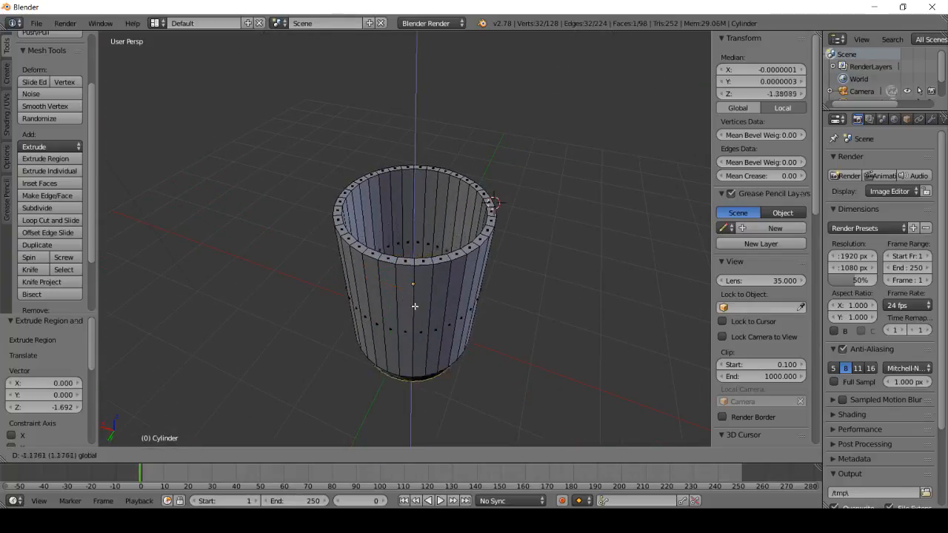
{"action": "left_click", "coordinate": [384, 293]}
{"action": "middle_click_drag", "start_coordinate": [384, 293], "coordinate": [409, 334]}
{"action": "key", "text": "g"}
{"action": "key", "text": "z"}
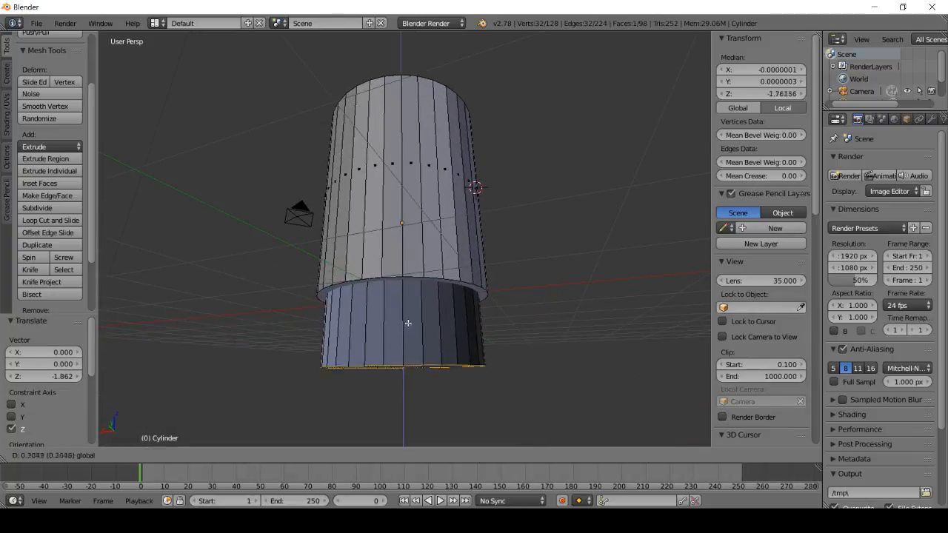
{"action": "left_click", "coordinate": [416, 253]}
Examine the hollow's interior, floor and rim from several angles and distances
{"action": "middle_click_drag", "start_coordinate": [416, 253], "coordinate": [399, 214]}
{"action": "scroll", "coordinate": [399, 198], "scroll_direction": "up", "scroll_amount": 4}
{"action": "middle_click_drag", "start_coordinate": [392, 255], "coordinate": [374, 288]}
{"action": "scroll", "coordinate": [340, 191], "scroll_direction": "up", "scroll_amount": 1}
{"action": "scroll", "coordinate": [385, 145], "scroll_direction": "down", "scroll_amount": 3}
{"action": "middle_click_drag", "start_coordinate": [360, 197], "coordinate": [296, 271]}
{"action": "scroll", "coordinate": [395, 243], "scroll_direction": "down", "scroll_amount": 1}
{"action": "scroll", "coordinate": [416, 296], "scroll_direction": "up", "scroll_amount": 2}
{"action": "scroll", "coordinate": [437, 332], "scroll_direction": "up", "scroll_amount": 2}
{"action": "scroll", "coordinate": [349, 223], "scroll_direction": "down", "scroll_amount": 3}
{"action": "scroll", "coordinate": [356, 258], "scroll_direction": "up", "scroll_amount": 3}
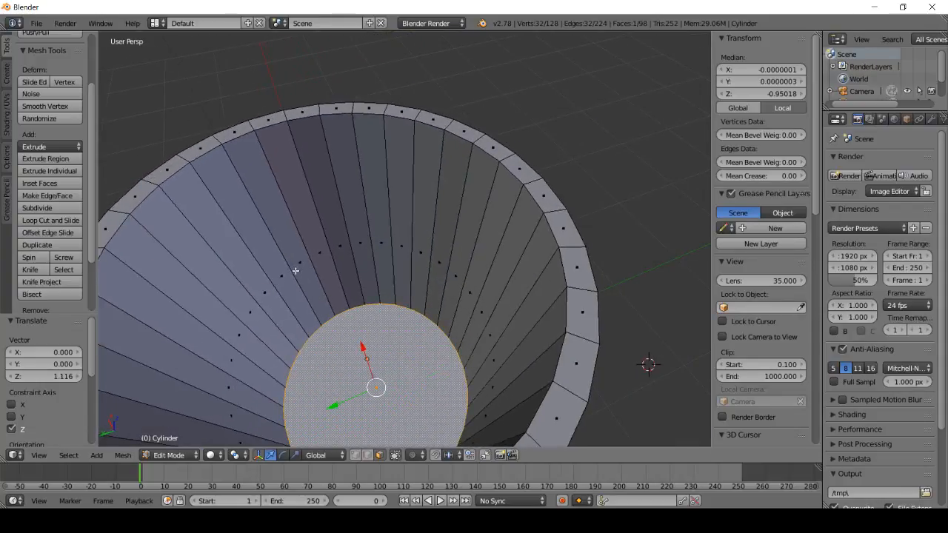
{"action": "scroll", "coordinate": [311, 309], "scroll_direction": "down", "scroll_amount": 4}
{"action": "middle_click_drag", "start_coordinate": [350, 326], "coordinate": [245, 273]}
{"action": "scroll", "coordinate": [308, 252], "scroll_direction": "up", "scroll_amount": 2}
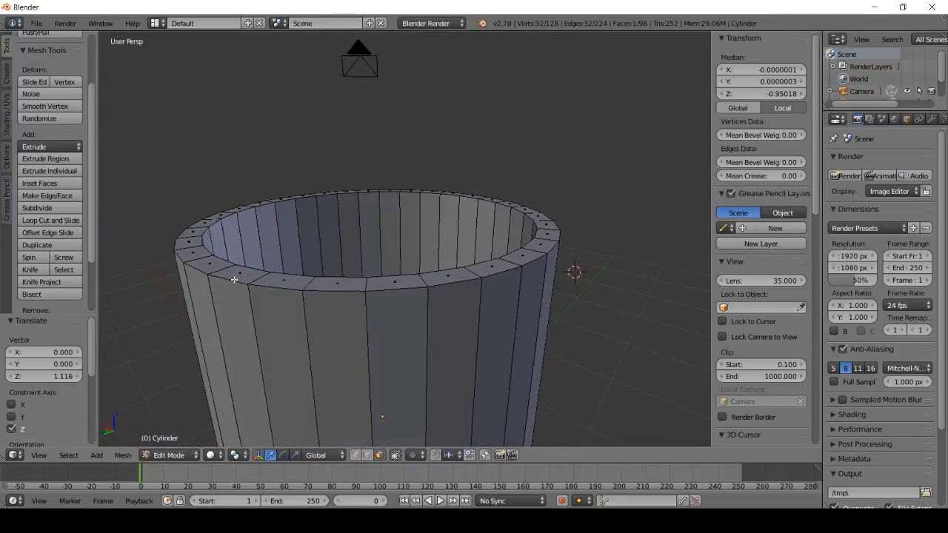
{"action": "middle_click_drag", "start_coordinate": [450, 274], "coordinate": [438, 211]}
{"action": "scroll", "coordinate": [329, 205], "scroll_direction": "down", "scroll_amount": 3}
{"action": "scroll", "coordinate": [403, 244], "scroll_direction": "up", "scroll_amount": 3}
{"action": "scroll", "coordinate": [470, 188], "scroll_direction": "up", "scroll_amount": 2}
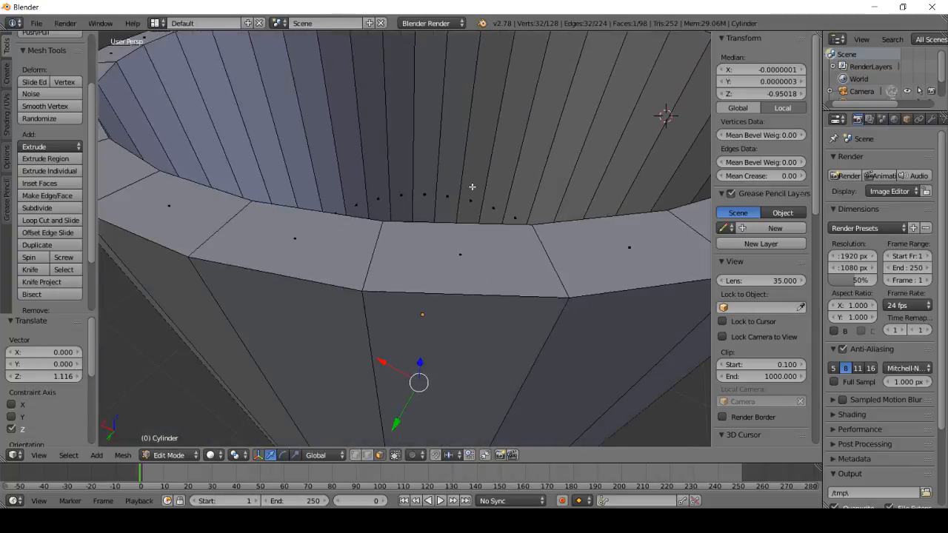
Switch to edge selection and select both the inner and outer edge loops of the rim
{"action": "scroll", "coordinate": [470, 192], "scroll_direction": "down", "scroll_amount": 3}
{"action": "right_click", "coordinate": [459, 237]}
{"action": "key", "text": "ctrl+Tab"}
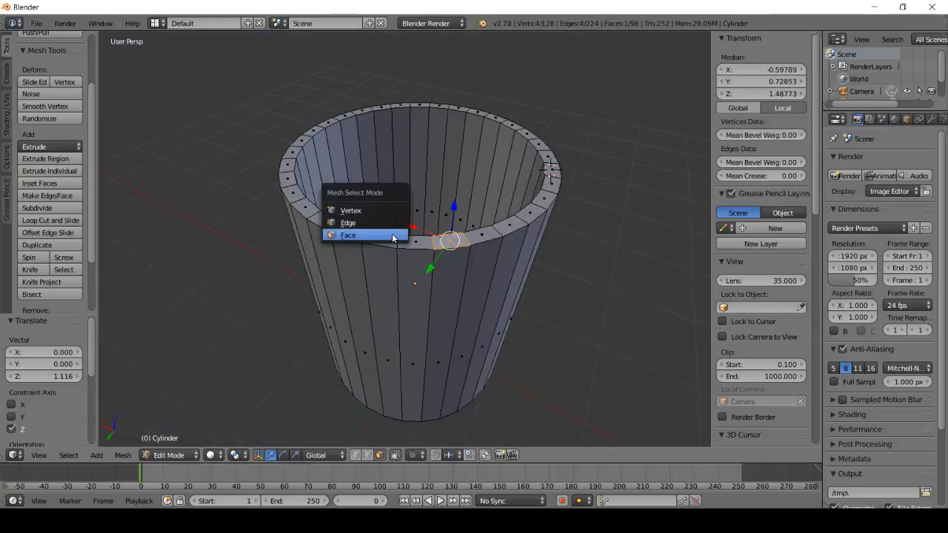
{"action": "left_click", "coordinate": [359, 223]}
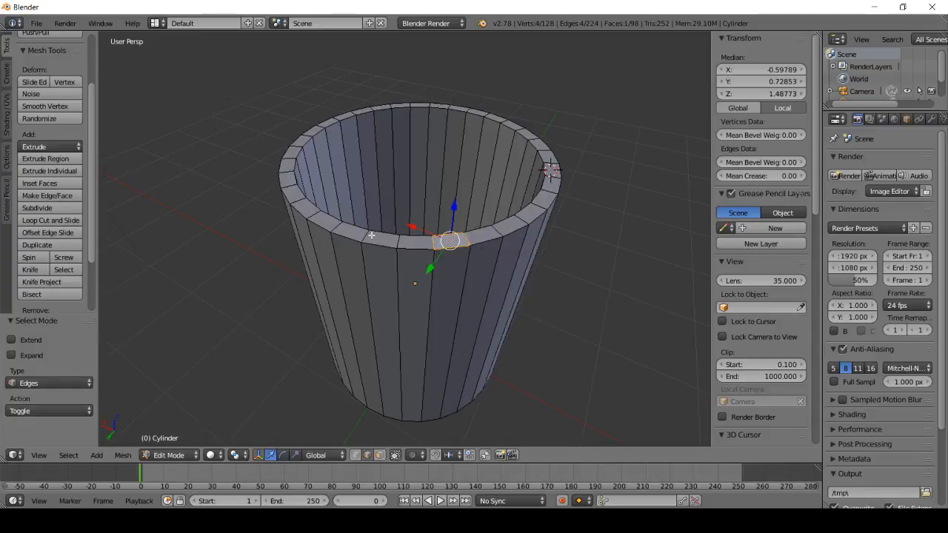
{"action": "right_click", "coordinate": [356, 229]}
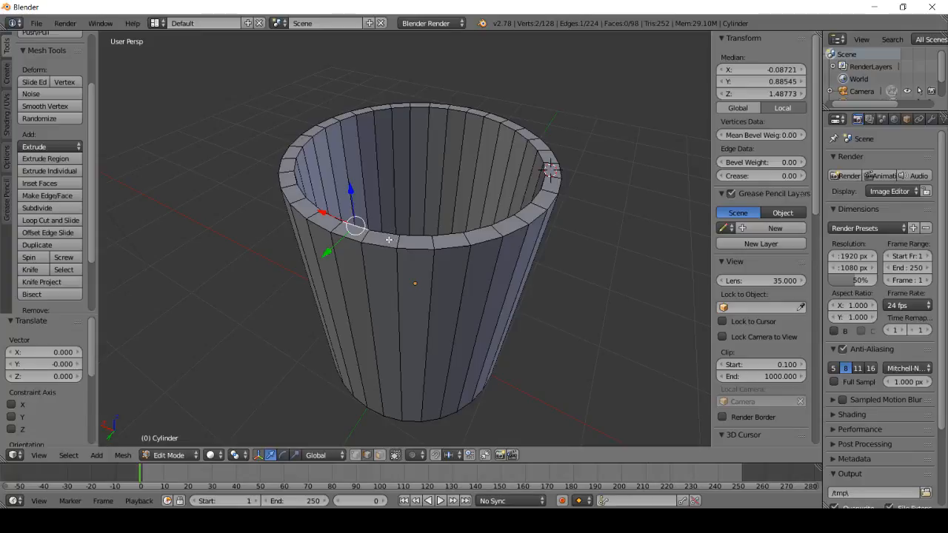
{"action": "right_click", "coordinate": [386, 234], "text": "alt"}
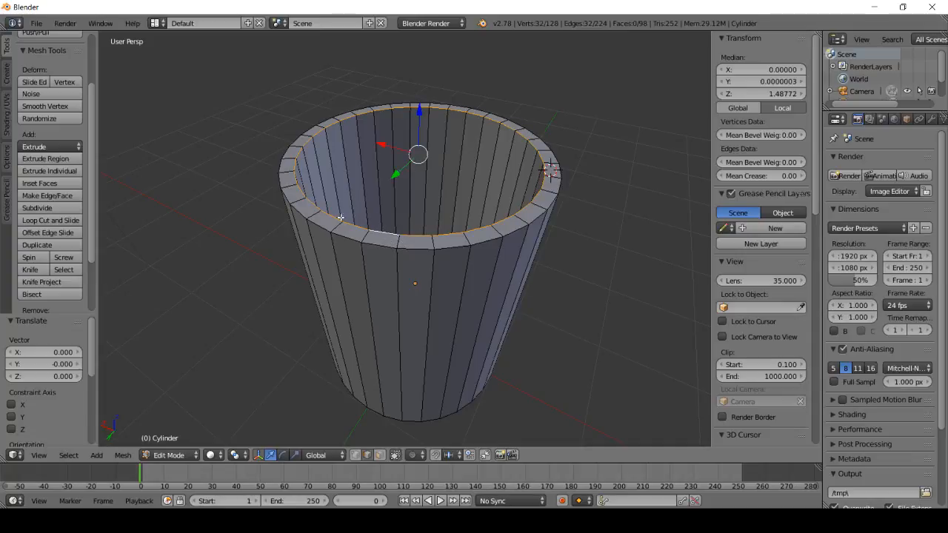
{"action": "right_click", "coordinate": [381, 241], "text": "alt+shift"}
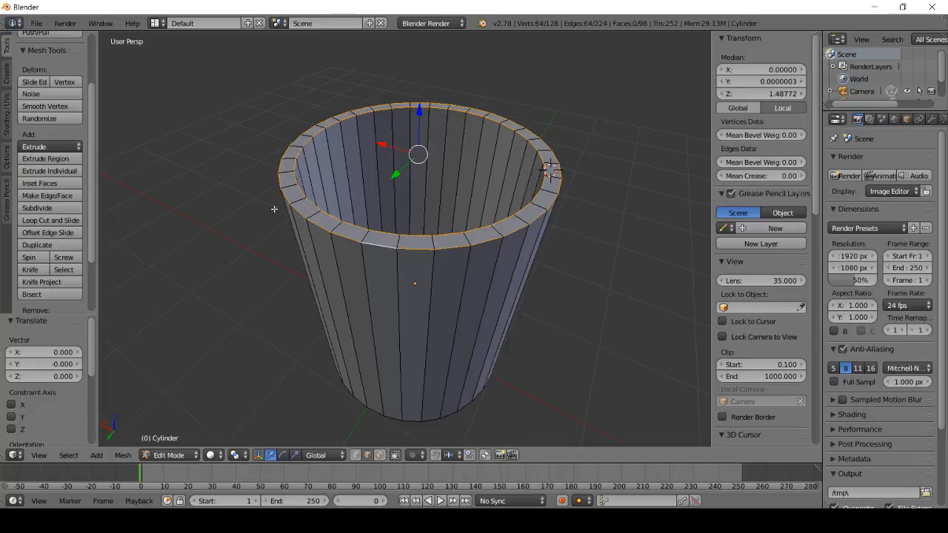
Bevel the selected rim edge loops with an offset of about 0.035
{"action": "left_click", "coordinate": [122, 454]}
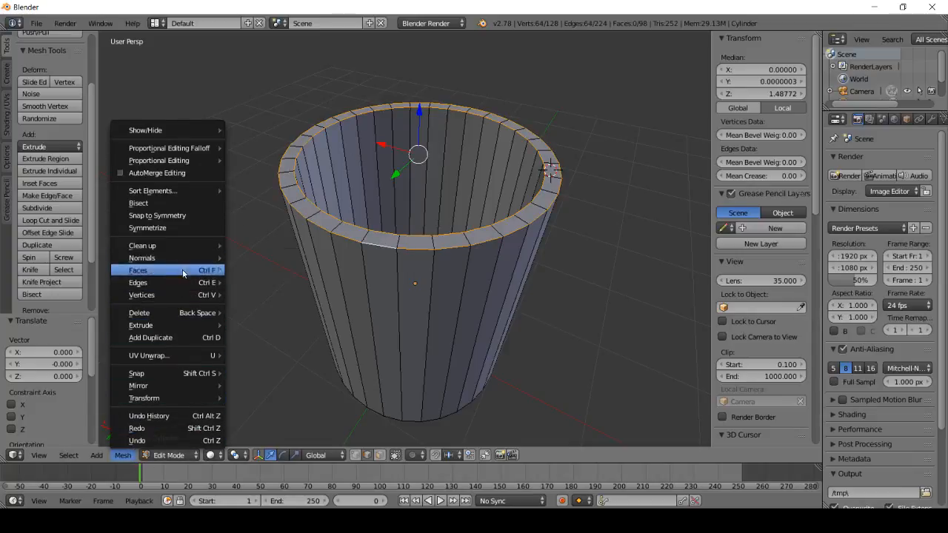
{"action": "mouse_move", "coordinate": [185, 284]}
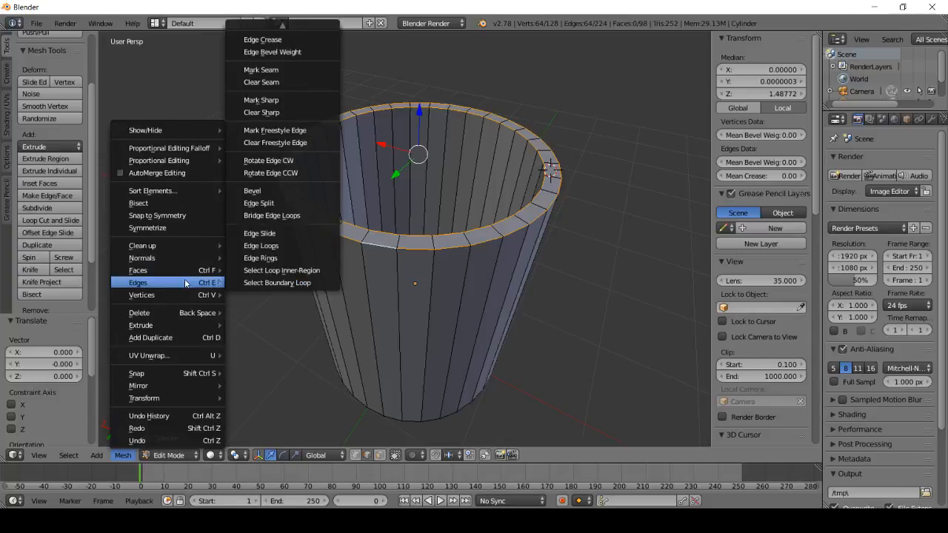
{"action": "left_click", "coordinate": [282, 194]}
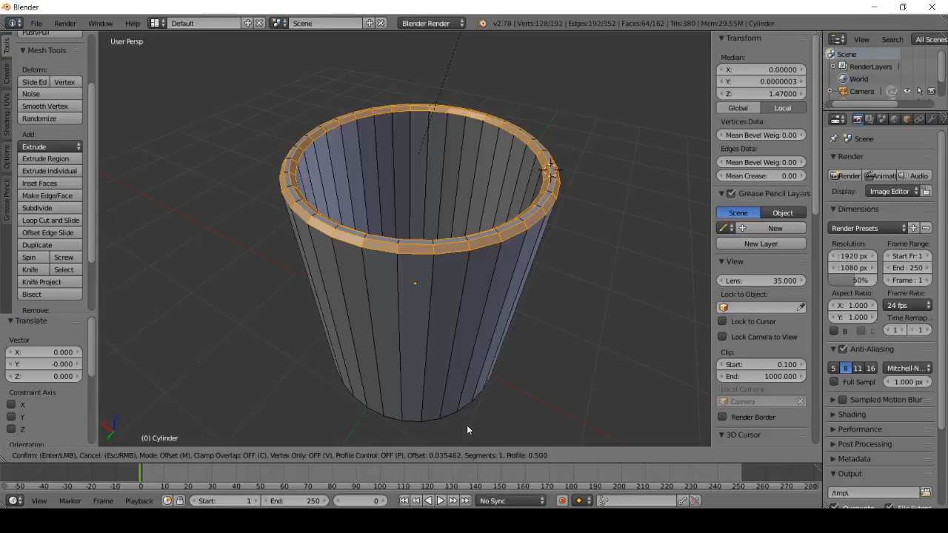
{"action": "left_click", "coordinate": [466, 429]}
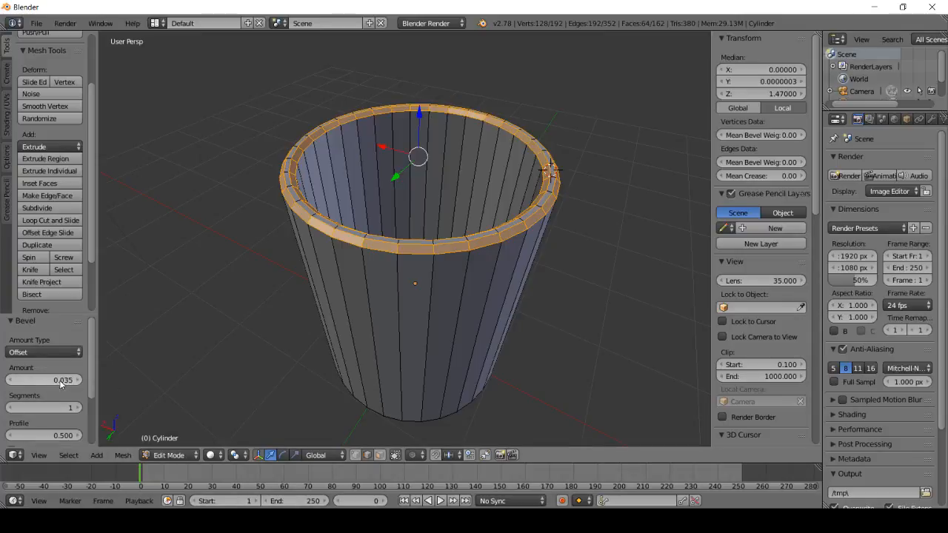
Try a bevel amount of 0.075 on the rim and return it to 0.035
{"action": "mouse_move", "coordinate": [50, 382]}
{"action": "left_mouse_down"}
{"action": "mouse_move", "coordinate": [119, 383]}
{"action": "mouse_move", "coordinate": [55, 383]}
{"action": "mouse_move", "coordinate": [74, 383]}
{"action": "mouse_move", "coordinate": [55, 383]}
{"action": "mouse_move", "coordinate": [64, 383]}
{"action": "left_mouse_up"}
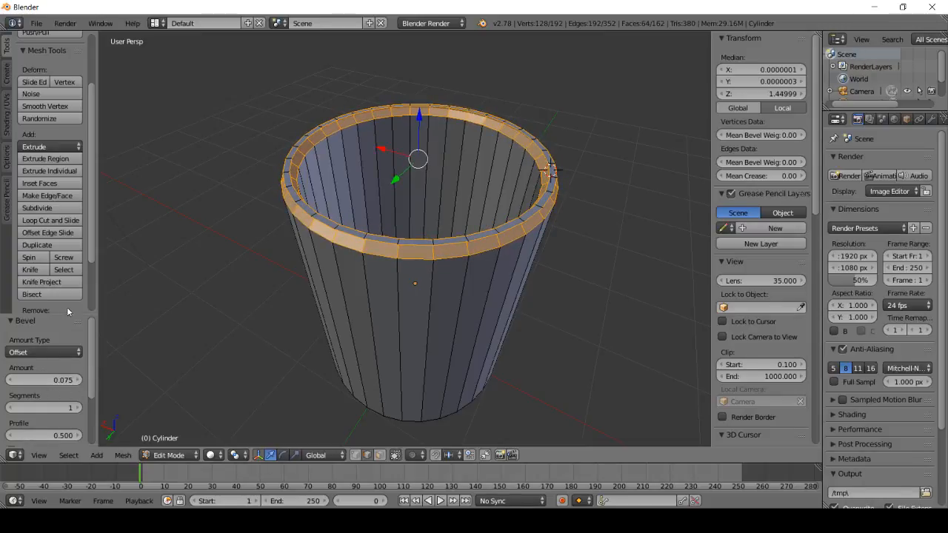
{"action": "mouse_move", "coordinate": [351, 224]}
{"action": "middle_mouse_down"}
{"action": "mouse_move", "coordinate": [321, 174]}
{"action": "mouse_move", "coordinate": [340, 218]}
{"action": "middle_mouse_up"}
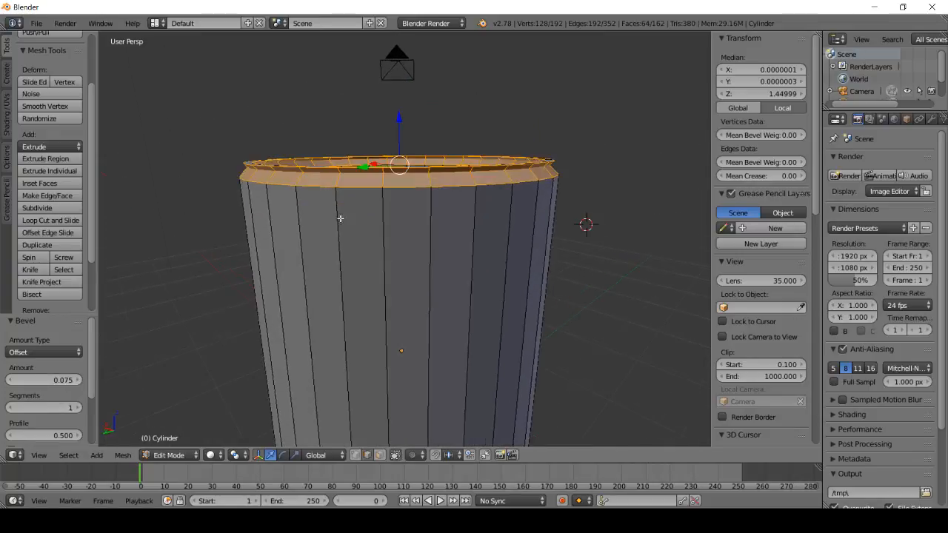
{"action": "mouse_move", "coordinate": [59, 380]}
{"action": "left_mouse_down"}
{"action": "mouse_move", "coordinate": [34, 380]}
{"action": "mouse_move", "coordinate": [46, 379]}
{"action": "left_mouse_up"}
{"action": "middle_click_drag", "start_coordinate": [232, 221], "coordinate": [287, 279]}
Try the Percent, Depth and Width amount types on the rim bevel and return it to Offset
{"action": "scroll", "coordinate": [47, 367], "scroll_direction": "down", "scroll_amount": 1}
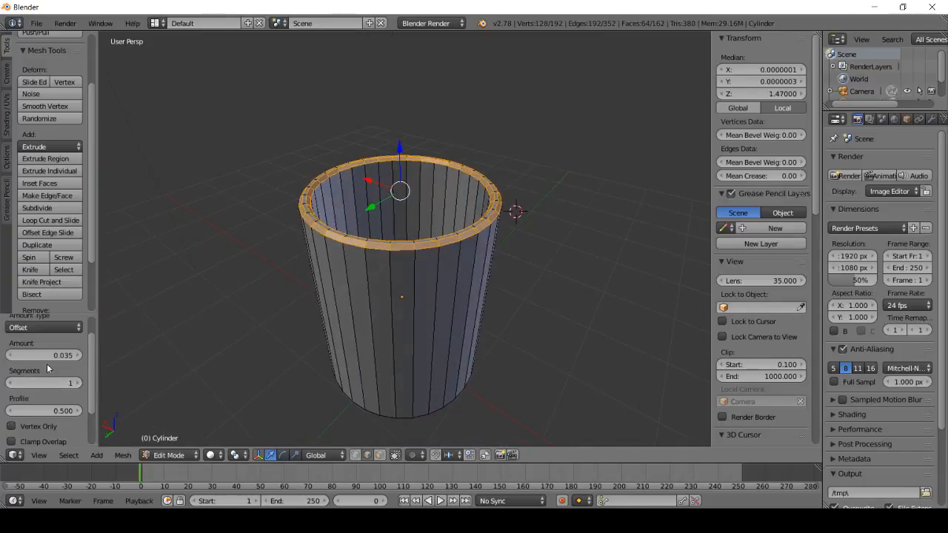
{"action": "left_click", "coordinate": [66, 328]}
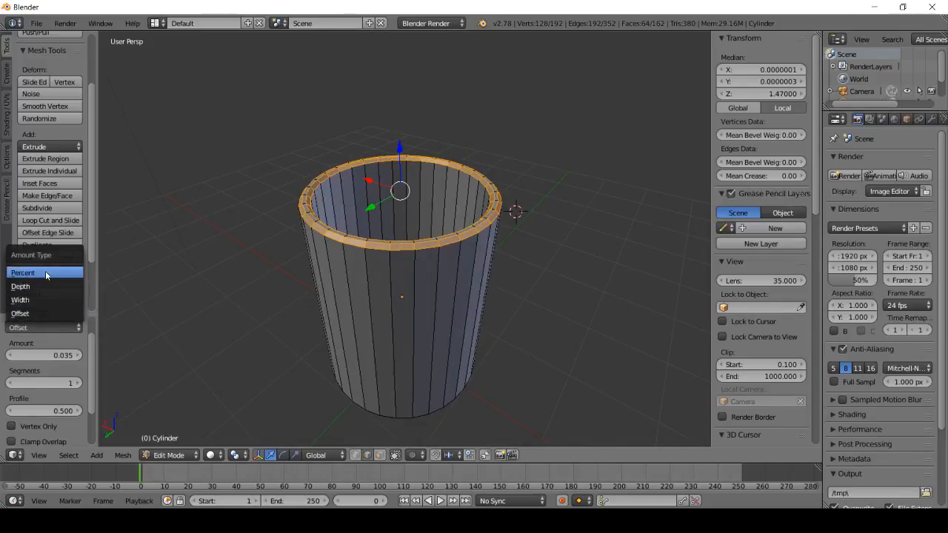
{"action": "left_click", "coordinate": [45, 271]}
{"action": "left_click", "coordinate": [50, 326]}
{"action": "left_click", "coordinate": [46, 286]}
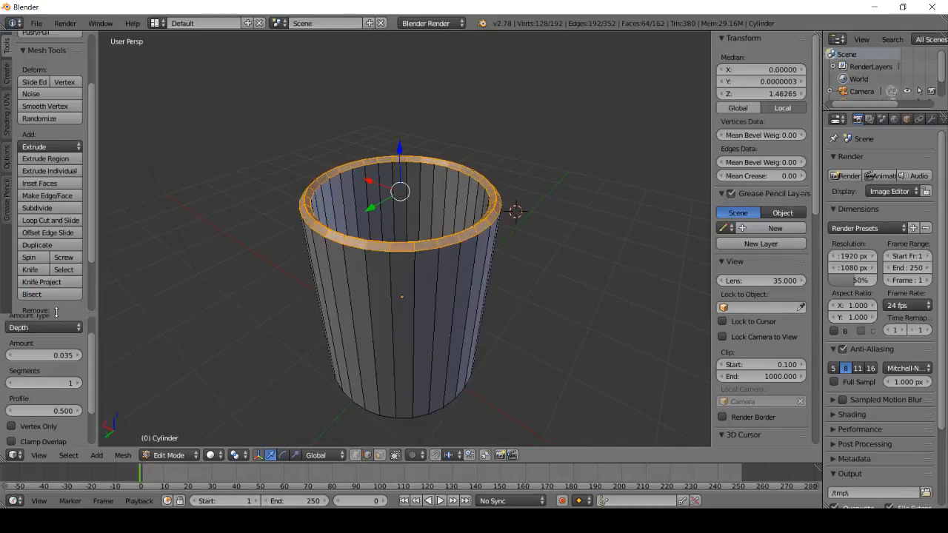
{"action": "left_click", "coordinate": [46, 326]}
{"action": "left_click", "coordinate": [40, 300]}
{"action": "left_click", "coordinate": [55, 325]}
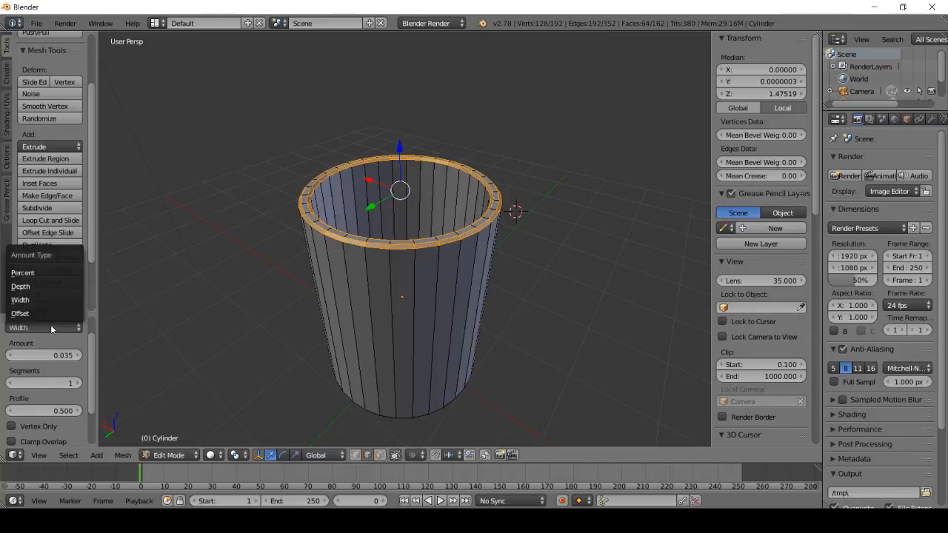
{"action": "left_click", "coordinate": [45, 313]}
{"action": "scroll", "coordinate": [309, 232], "scroll_direction": "up", "scroll_amount": 2}
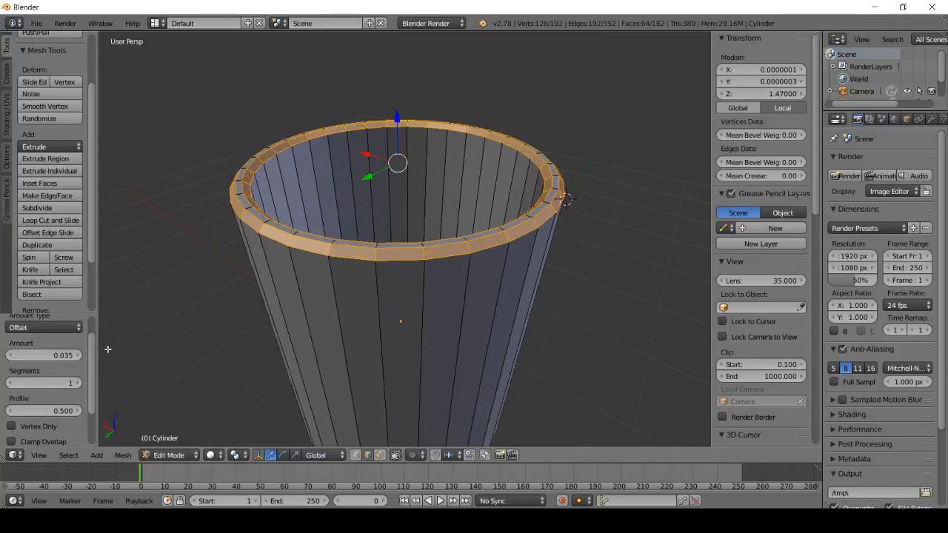
Try 11 segments on the rim bevel
{"action": "mouse_move", "coordinate": [232, 277]}
{"action": "middle_mouse_down"}
{"action": "mouse_move", "coordinate": [229, 264]}
{"action": "mouse_move", "coordinate": [222, 270]}
{"action": "middle_mouse_up"}
{"action": "left_click_drag", "start_coordinate": [70, 377], "coordinate": [92, 379]}
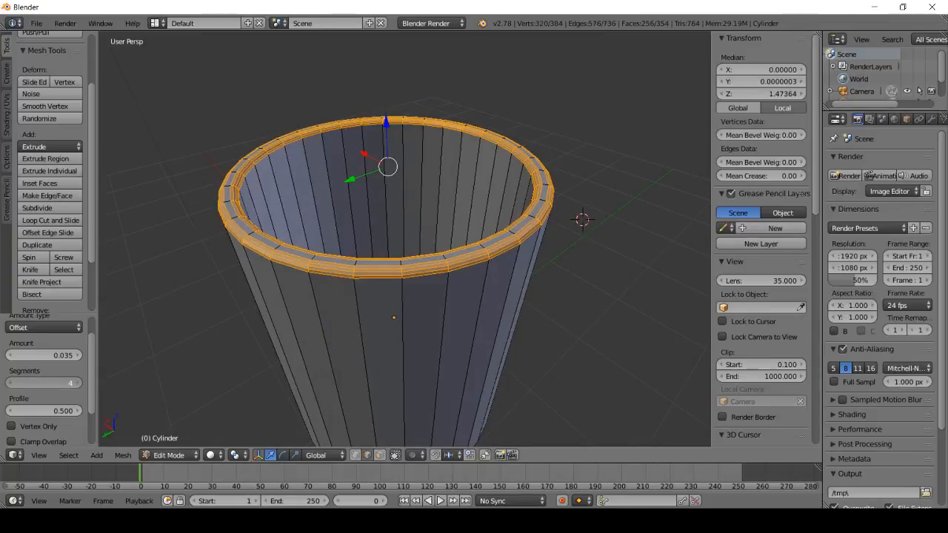
{"action": "mouse_move", "coordinate": [44, 383]}
{"action": "left_mouse_down"}
{"action": "mouse_move", "coordinate": [26, 383]}
{"action": "mouse_move", "coordinate": [63, 382]}
{"action": "mouse_move", "coordinate": [19, 383]}
{"action": "mouse_move", "coordinate": [49, 383]}
{"action": "left_mouse_up"}
{"action": "left_click", "coordinate": [40, 382]}
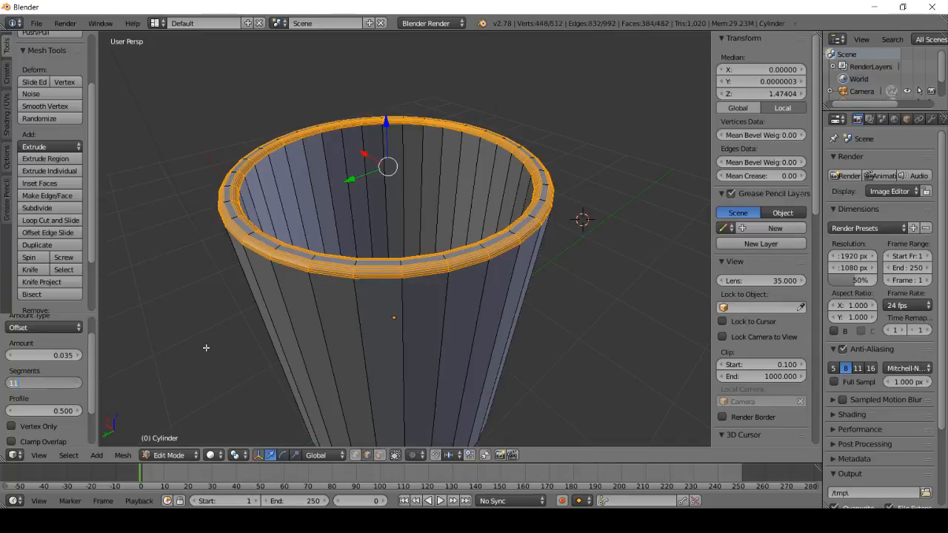
{"action": "key", "text": "Return"}
Set the rim bevel's segments to 5
{"action": "left_click", "coordinate": [63, 383]}
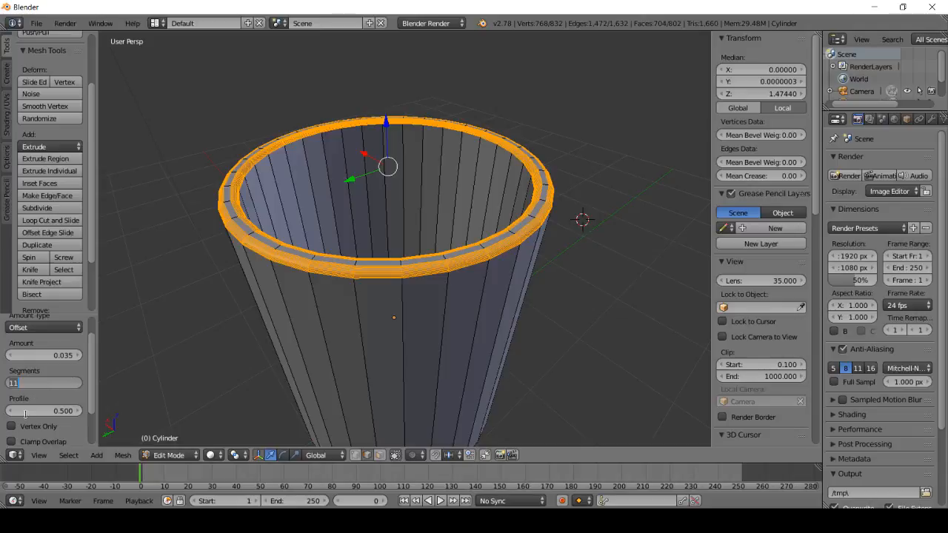
{"action": "type", "text": "5"}
{"action": "key", "text": "Return"}
{"action": "scroll", "coordinate": [264, 266], "scroll_direction": "up", "scroll_amount": 4}
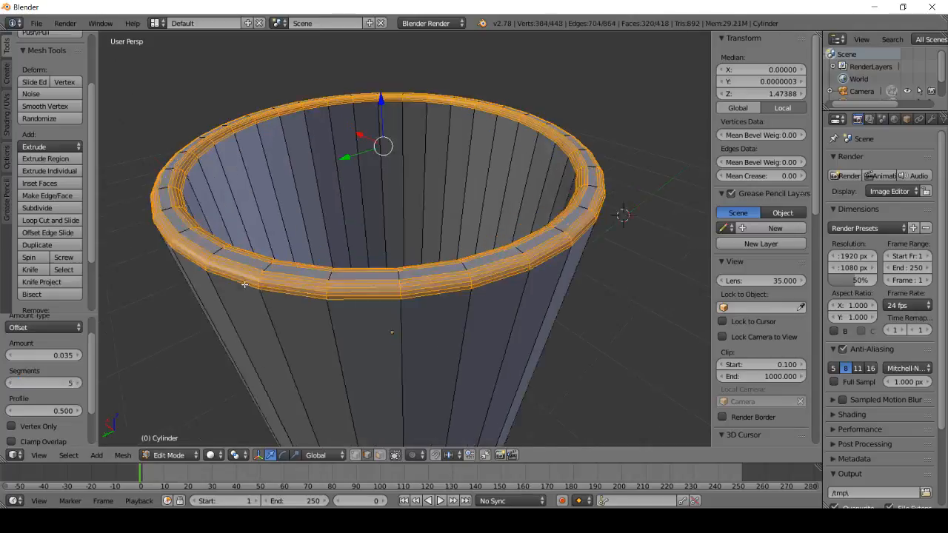
{"action": "middle_click_drag", "start_coordinate": [264, 266], "coordinate": [278, 248]}
{"action": "scroll", "coordinate": [273, 239], "scroll_direction": "down", "scroll_amount": 2}
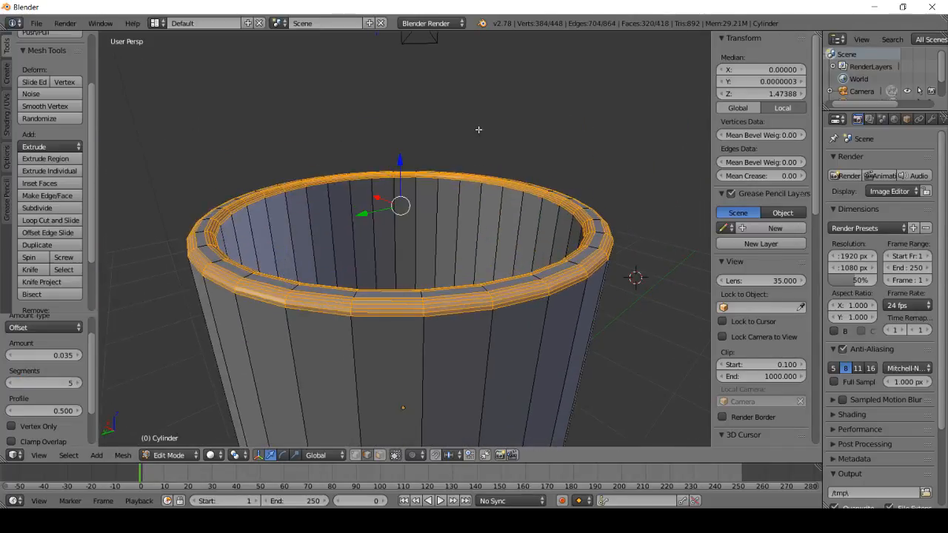
Deselect everything and examine the rounded rim and the cup's walls from several angles and distances
{"action": "key", "text": "a"}
{"action": "scroll", "coordinate": [423, 136], "scroll_direction": "down", "scroll_amount": 4}
{"action": "middle_click_drag", "start_coordinate": [375, 254], "coordinate": [378, 336]}
{"action": "scroll", "coordinate": [327, 293], "scroll_direction": "up", "scroll_amount": 4}
{"action": "scroll", "coordinate": [371, 241], "scroll_direction": "down", "scroll_amount": 4}
{"action": "scroll", "coordinate": [347, 209], "scroll_direction": "up", "scroll_amount": 5}
{"action": "scroll", "coordinate": [342, 283], "scroll_direction": "down", "scroll_amount": 2}
{"action": "scroll", "coordinate": [345, 218], "scroll_direction": "down", "scroll_amount": 1}
{"action": "middle_click_drag", "start_coordinate": [325, 321], "coordinate": [377, 290]}
{"action": "scroll", "coordinate": [374, 262], "scroll_direction": "down", "scroll_amount": 2}
{"action": "middle_click_drag", "start_coordinate": [420, 312], "coordinate": [377, 315]}
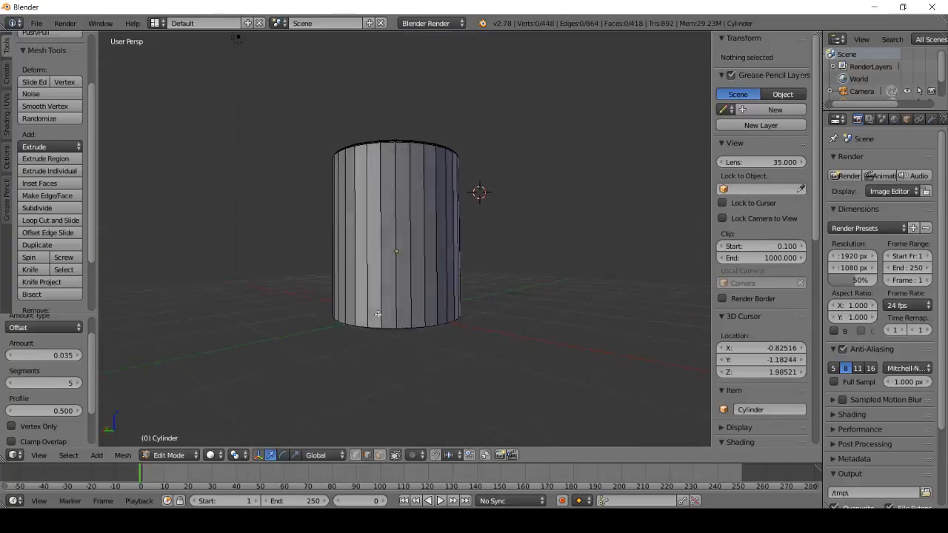
Select the outer edge loop at the cup's base together with the edge loop around its inner floor
{"action": "scroll", "coordinate": [385, 334], "scroll_direction": "up", "scroll_amount": 3}
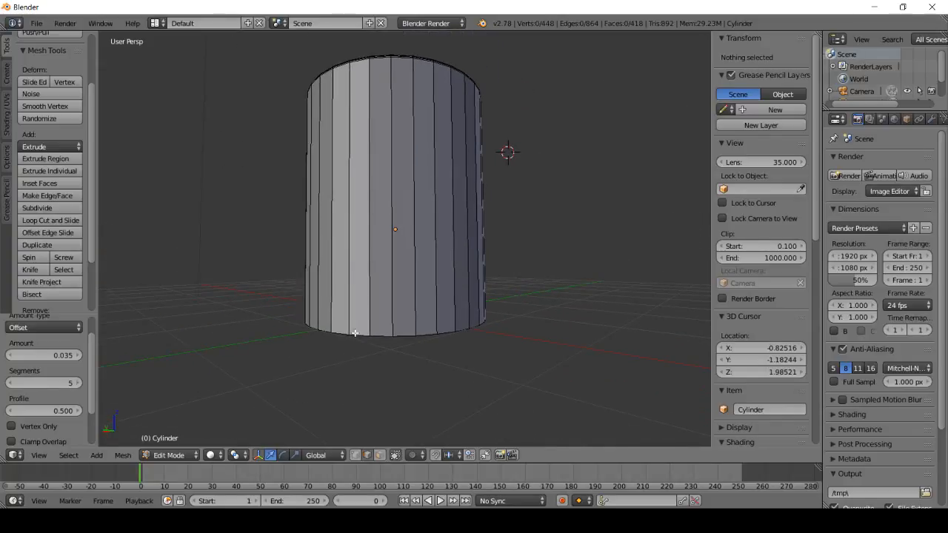
{"action": "right_click", "coordinate": [358, 332], "text": "alt"}
{"action": "middle_click_drag", "start_coordinate": [360, 356], "coordinate": [332, 237]}
{"action": "scroll", "coordinate": [296, 342], "scroll_direction": "up", "scroll_amount": 5}
{"action": "scroll", "coordinate": [301, 305], "scroll_direction": "up", "scroll_amount": 2}
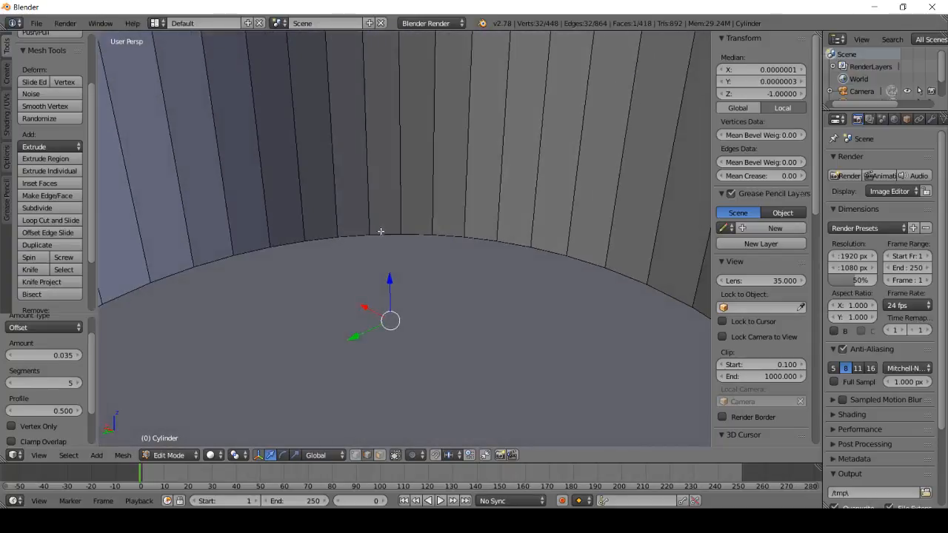
{"action": "right_click", "coordinate": [385, 235], "text": "alt+shift"}
{"action": "scroll", "coordinate": [376, 290], "scroll_direction": "down", "scroll_amount": 2}
{"action": "middle_click_drag", "start_coordinate": [353, 305], "coordinate": [314, 37]}
{"action": "scroll", "coordinate": [347, 296], "scroll_direction": "down", "scroll_amount": 3}
Taper the cup by scaling the selected outer base and inner floor loops to about 0.601
{"action": "key", "text": "e"}
{"action": "key", "text": "r"}
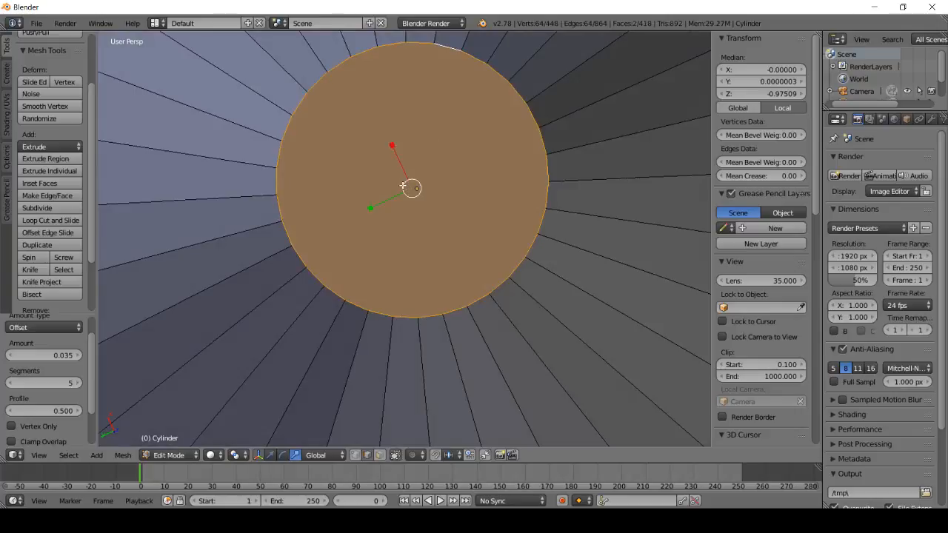
{"action": "key", "text": "s"}
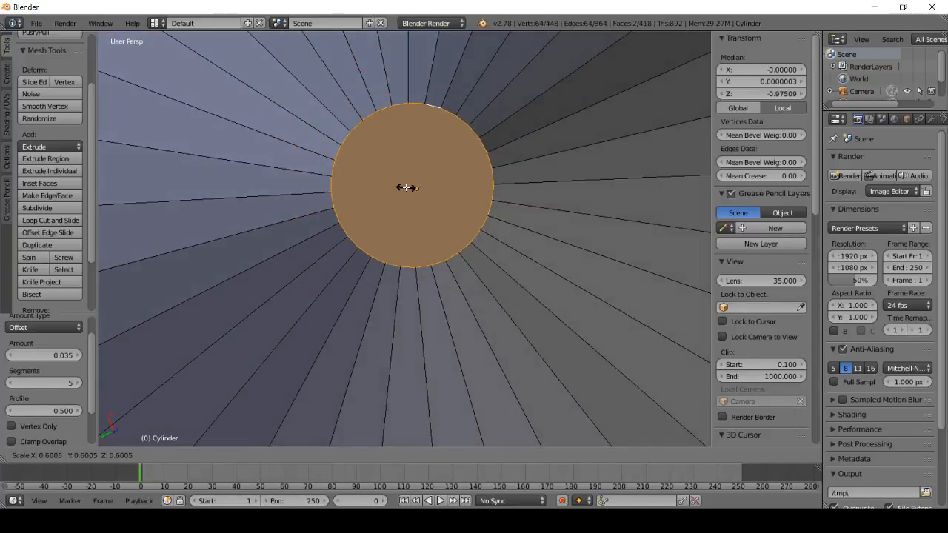
{"action": "left_click", "coordinate": [406, 188]}
{"action": "middle_click_drag", "start_coordinate": [377, 171], "coordinate": [379, 91]}
{"action": "middle_click_drag", "start_coordinate": [390, 223], "coordinate": [381, 274]}
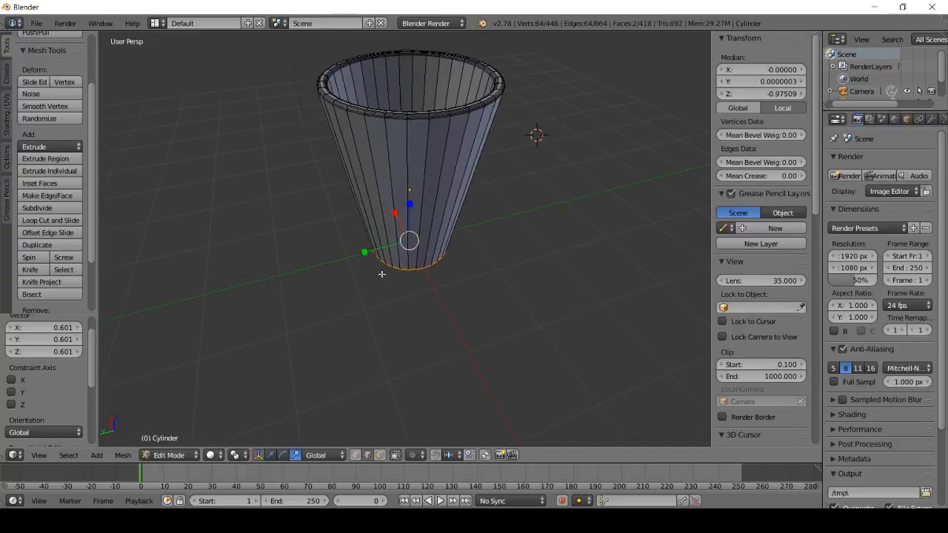
{"action": "middle_click_drag", "start_coordinate": [369, 106], "coordinate": [314, 131]}
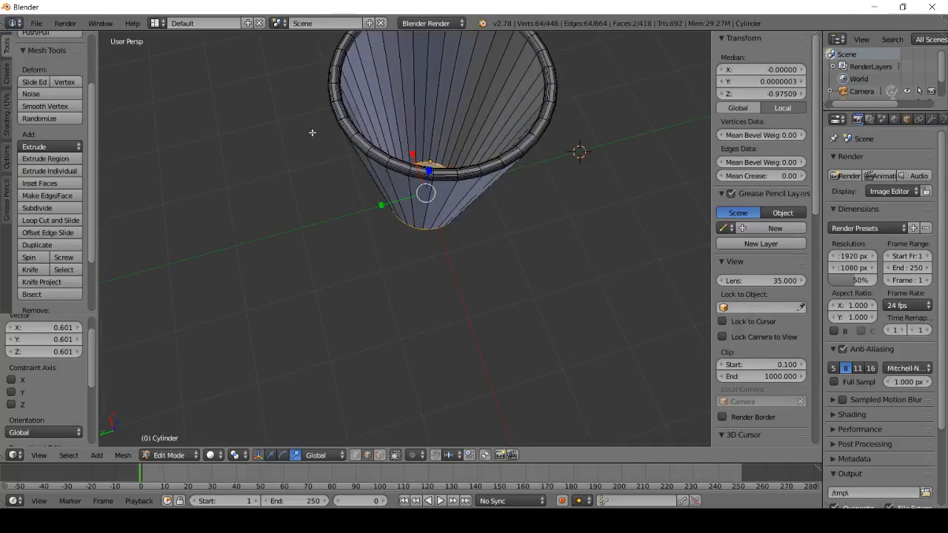
{"action": "middle_click_drag", "start_coordinate": [322, 204], "coordinate": [328, 247]}
{"action": "middle_click_drag", "start_coordinate": [390, 202], "coordinate": [310, 178]}
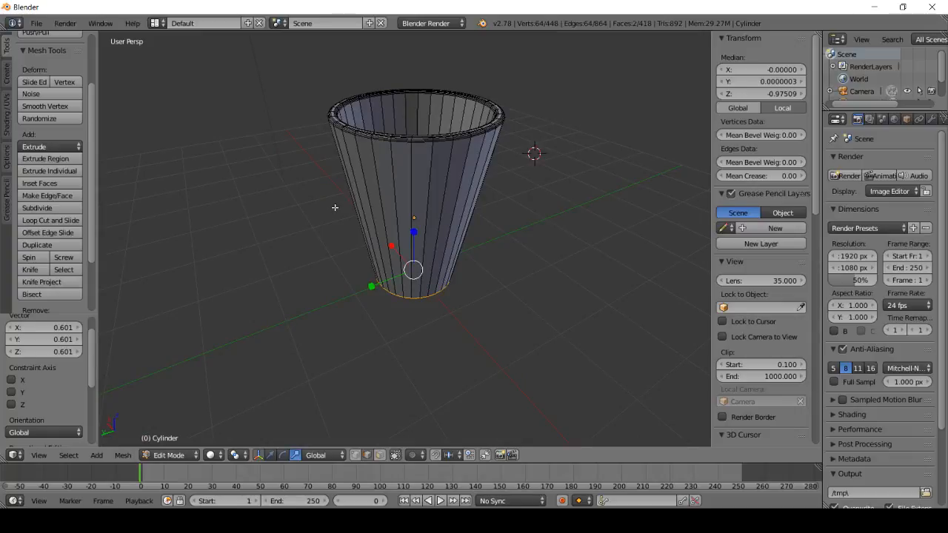
Using the quad view, enlarge the selected base and inner floor uniformly by a scale of about 1.175, and return to the single view
{"action": "key", "text": "ctrl+alt+q"}
{"action": "scroll", "coordinate": [282, 369], "scroll_direction": "up", "scroll_amount": 4}
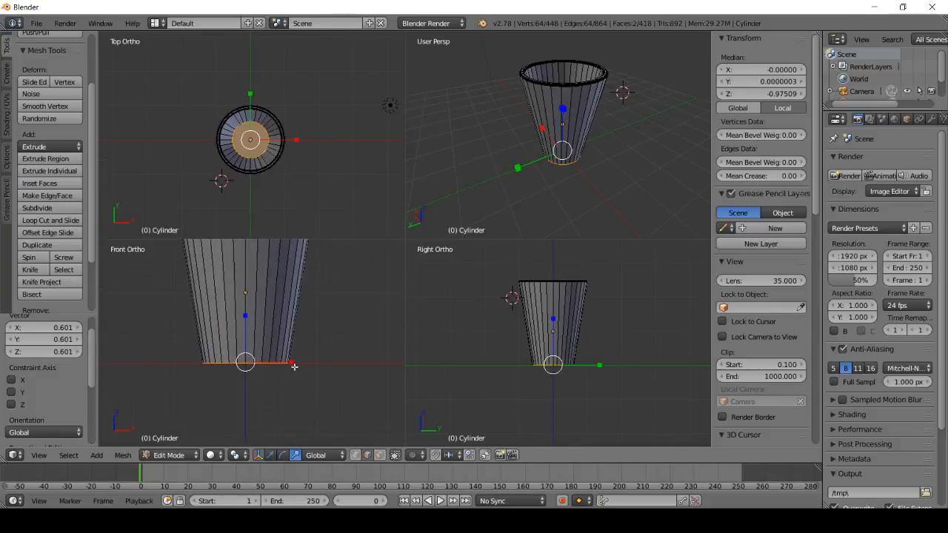
{"action": "key", "text": "s"}
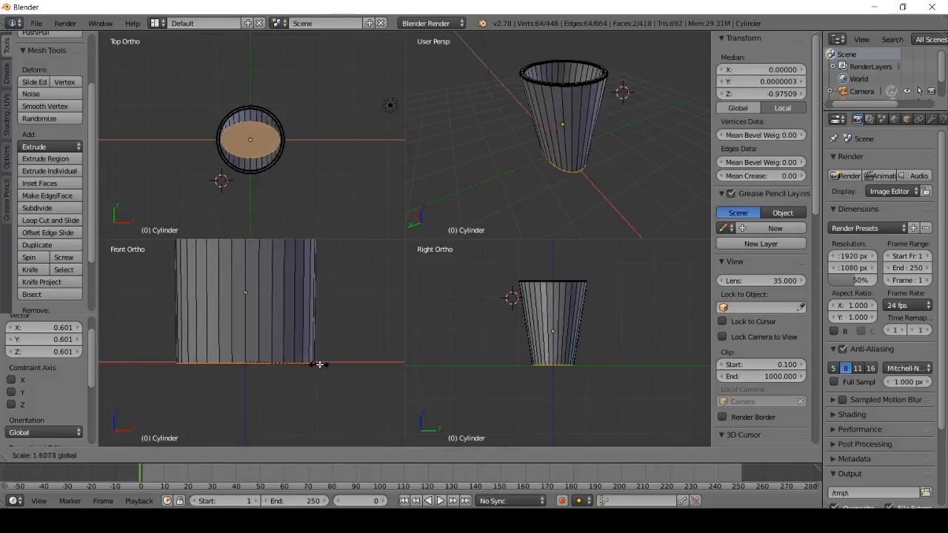
{"action": "key", "text": "Escape"}
{"action": "scroll", "coordinate": [254, 175], "scroll_direction": "up", "scroll_amount": 5}
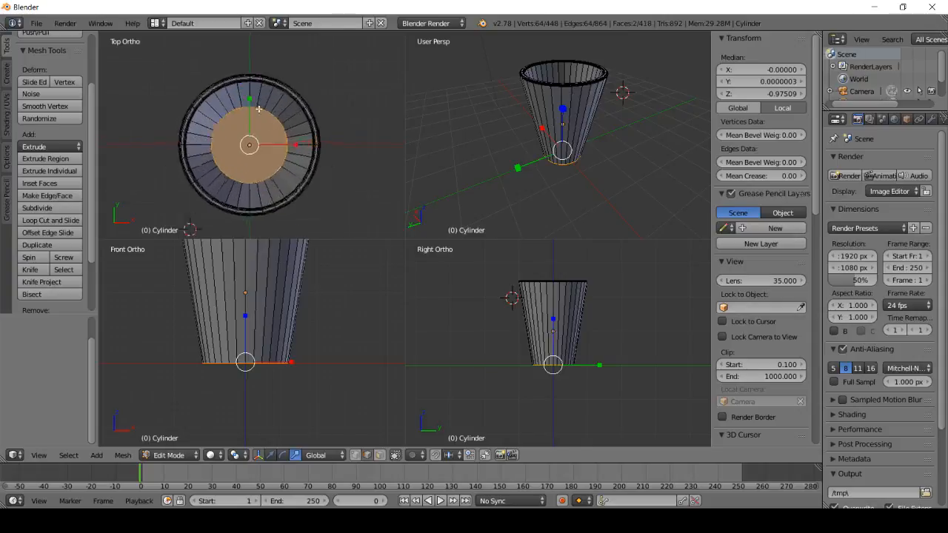
{"action": "key", "text": "s"}
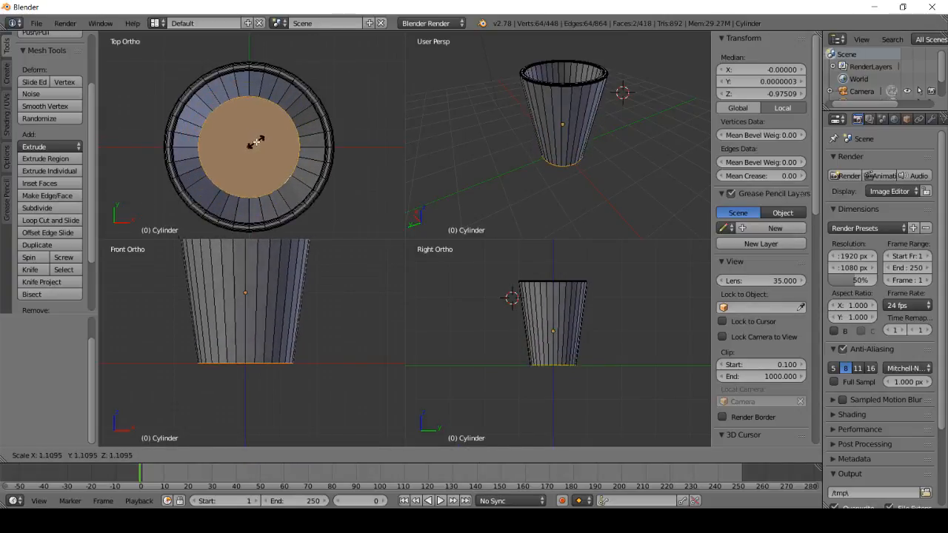
{"action": "left_click", "coordinate": [242, 155]}
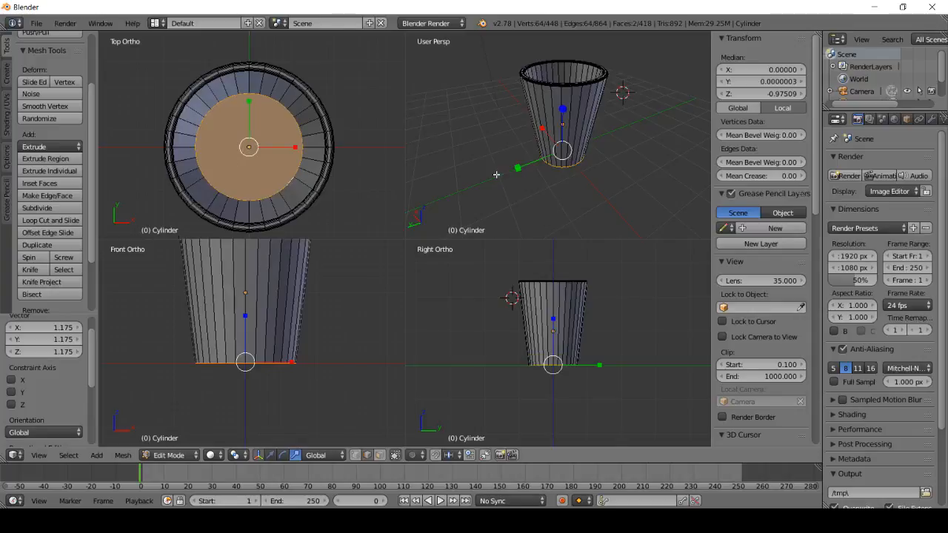
{"action": "key", "text": "ctrl+alt+q"}
Examine the tapered cup from several angles and distances, clearing the selection along the way
{"action": "scroll", "coordinate": [371, 223], "scroll_direction": "up", "scroll_amount": 4}
{"action": "middle_click_drag", "start_coordinate": [378, 200], "coordinate": [410, 150]}
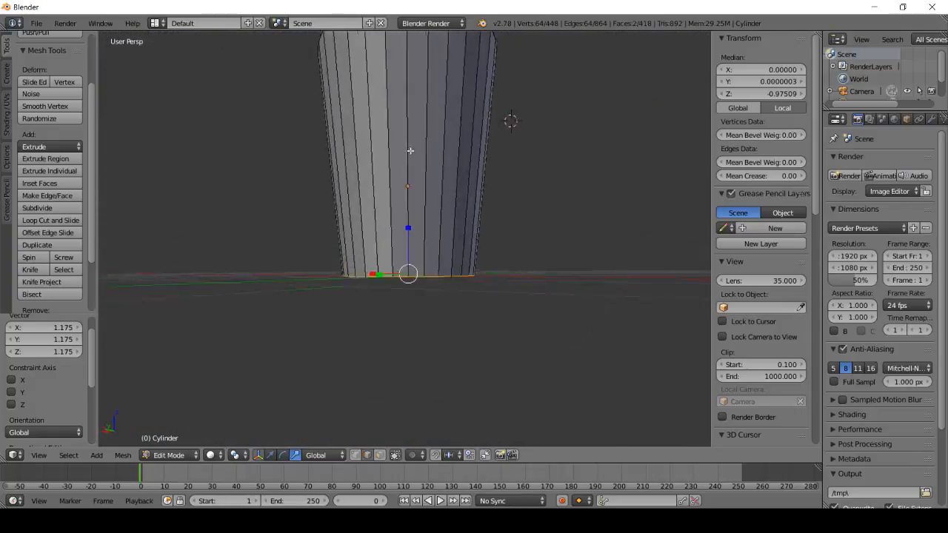
{"action": "scroll", "coordinate": [410, 150], "scroll_direction": "down", "scroll_amount": 3}
{"action": "middle_click_drag", "start_coordinate": [391, 229], "coordinate": [412, 258]}
{"action": "middle_click_drag", "start_coordinate": [470, 237], "coordinate": [378, 212], "text": "shift"}
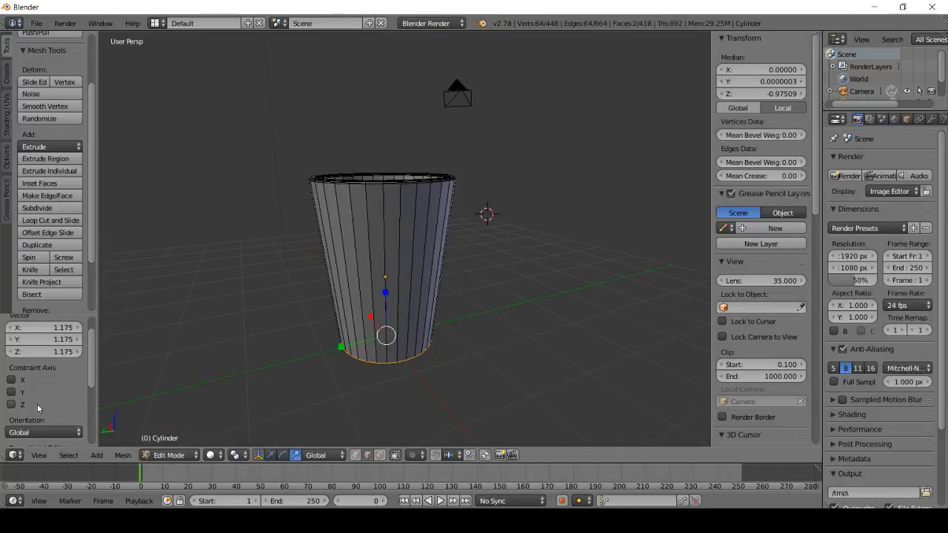
{"action": "key", "text": "a"}
{"action": "middle_click_drag", "start_coordinate": [235, 295], "coordinate": [383, 241]}
{"action": "scroll", "coordinate": [338, 266], "scroll_direction": "up", "scroll_amount": 2}
{"action": "middle_click_drag", "start_coordinate": [462, 231], "coordinate": [423, 184]}
{"action": "scroll", "coordinate": [424, 163], "scroll_direction": "up", "scroll_amount": 3}
{"action": "scroll", "coordinate": [425, 163], "scroll_direction": "down", "scroll_amount": 3}
{"action": "scroll", "coordinate": [343, 135], "scroll_direction": "down", "scroll_amount": 3}
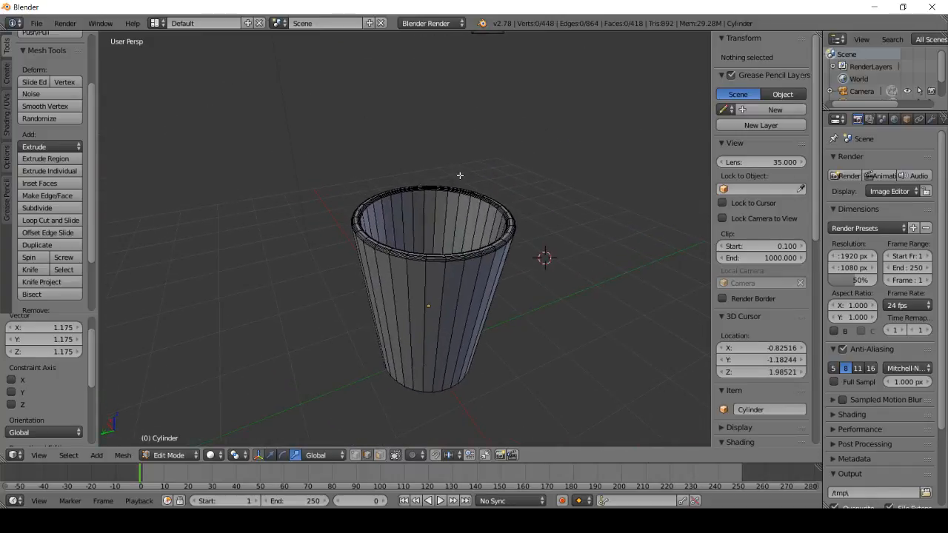
{"action": "middle_click_drag", "start_coordinate": [538, 191], "coordinate": [461, 205]}
Switch the mesh selection mode to faces
{"action": "right_click", "coordinate": [355, 220]}
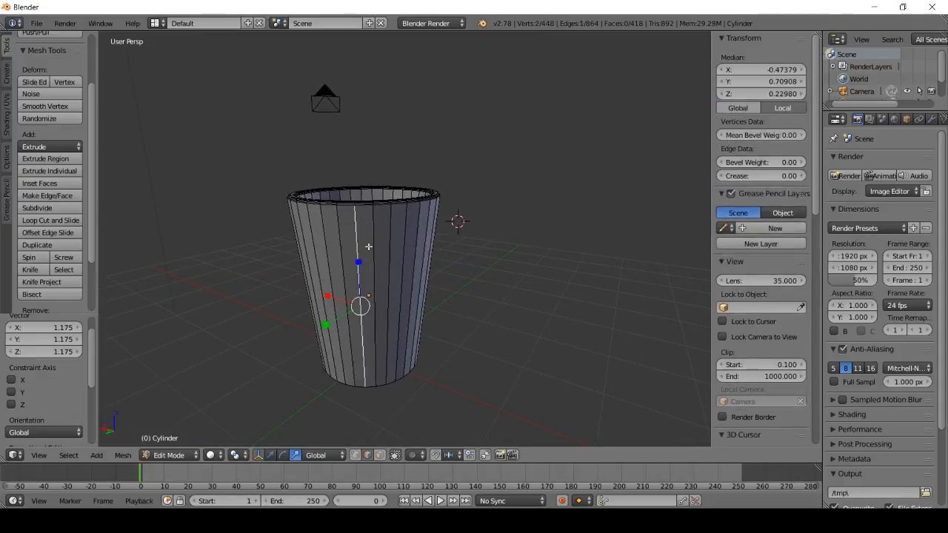
{"action": "key", "text": "ctrl+Tab"}
{"action": "left_click", "coordinate": [370, 252]}
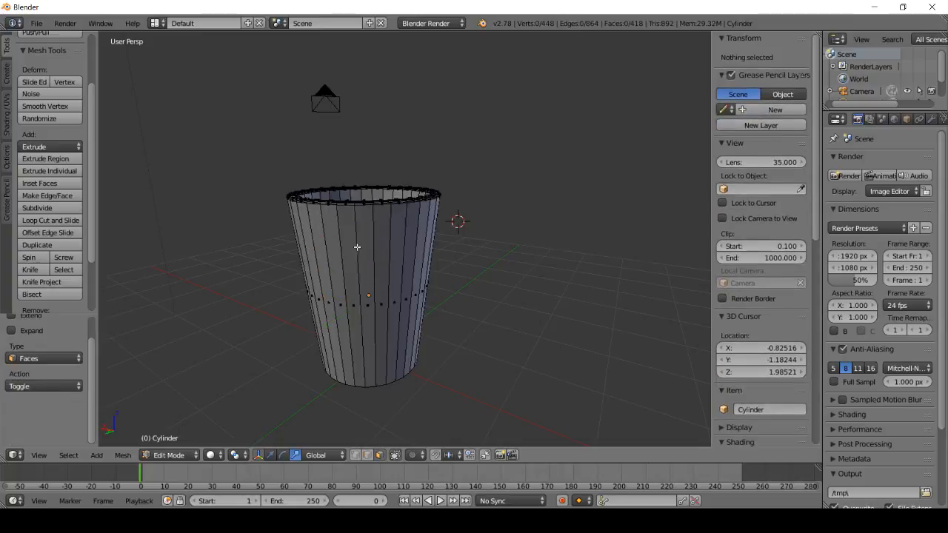
{"action": "right_click", "coordinate": [372, 263]}
{"action": "right_click", "coordinate": [385, 255], "text": "shift"}
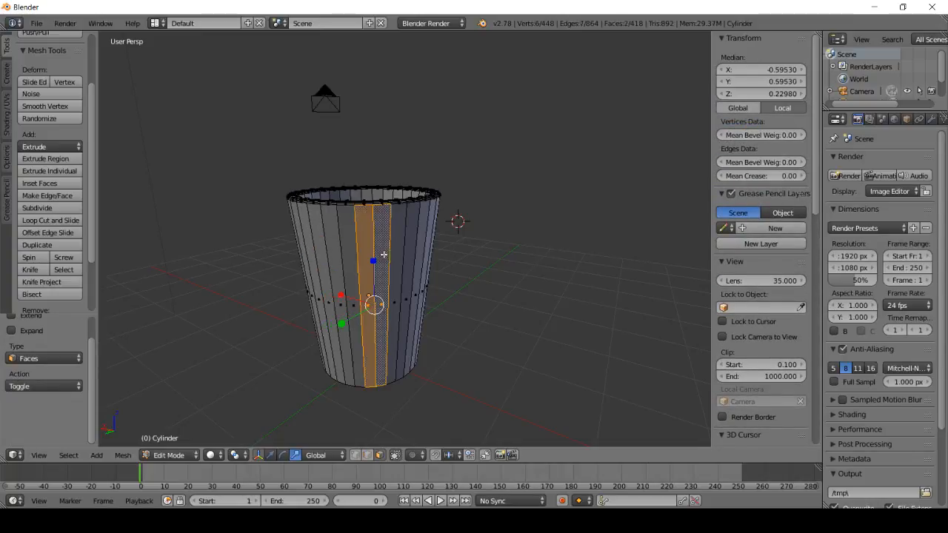
{"action": "right_click", "coordinate": [400, 257], "text": "shift"}
{"action": "right_click", "coordinate": [415, 260], "text": "shift"}
{"action": "right_click", "coordinate": [409, 258], "text": "shift"}
{"action": "middle_click_drag", "start_coordinate": [403, 275], "coordinate": [354, 263]}
{"action": "key", "text": "x"}
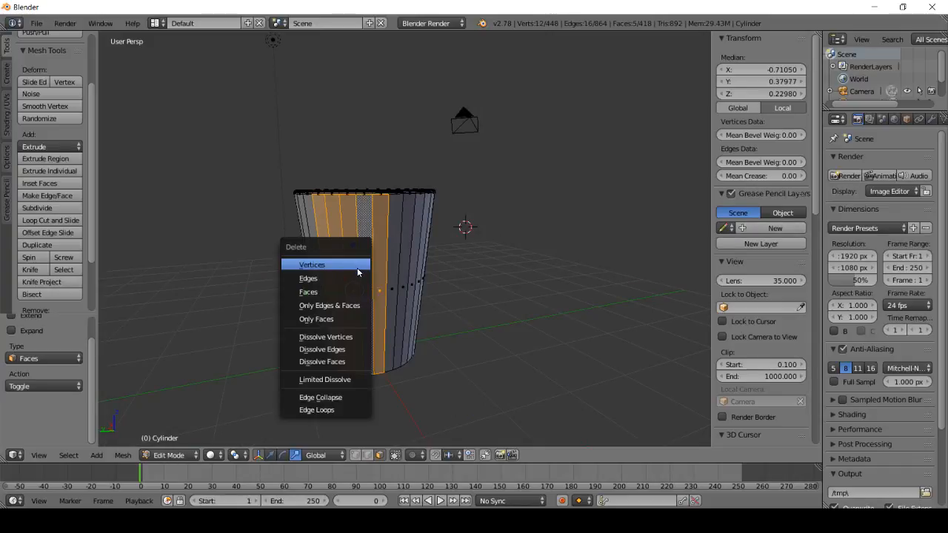
{"action": "right_click", "coordinate": [409, 219]}
Delete three adjacent vertical faces from the cup's outer wall
{"action": "right_click", "coordinate": [351, 222]}
{"action": "right_click", "coordinate": [367, 236], "text": "shift"}
{"action": "right_click", "coordinate": [371, 250], "text": "shift"}
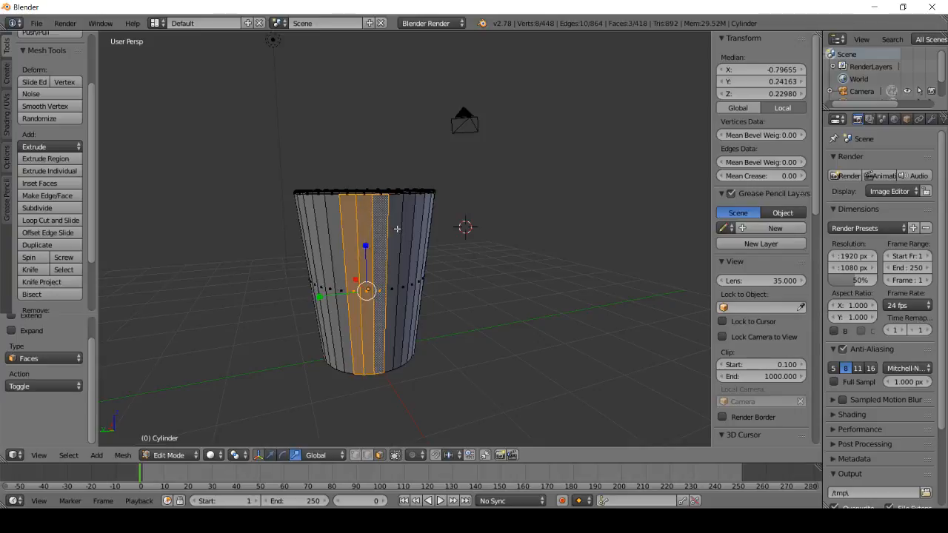
{"action": "key", "text": "x"}
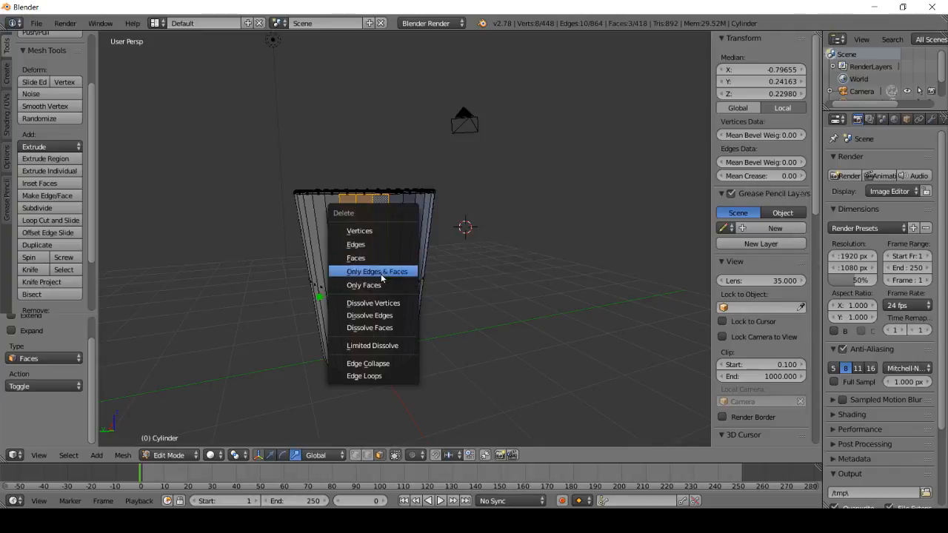
{"action": "left_click", "coordinate": [357, 258]}
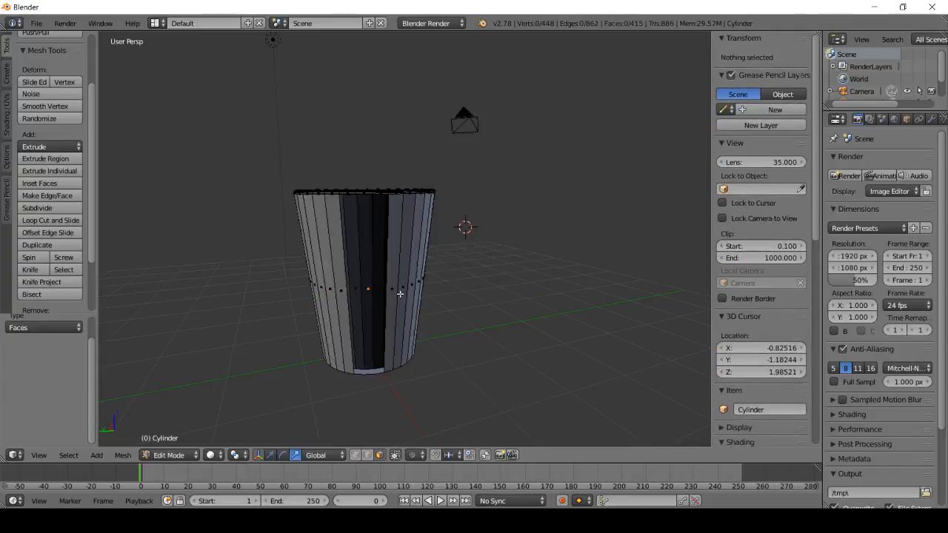
Switch the mesh selection mode from faces to edges for work on the opening in the cup's outer wall
{"action": "middle_click_drag", "start_coordinate": [376, 278], "coordinate": [371, 215]}
{"action": "scroll", "coordinate": [359, 287], "scroll_direction": "up", "scroll_amount": 2}
{"action": "scroll", "coordinate": [407, 237], "scroll_direction": "up", "scroll_amount": 2}
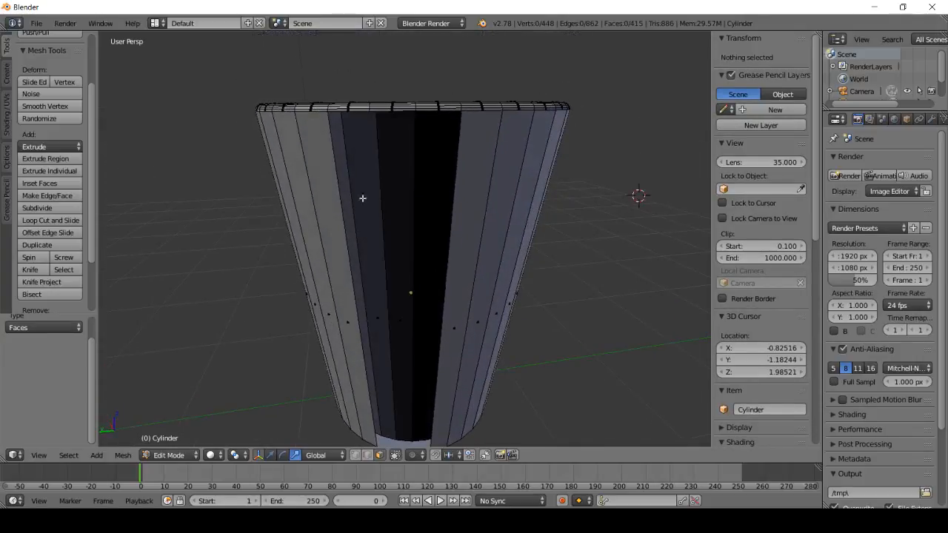
{"action": "right_click", "coordinate": [367, 111]}
{"action": "key", "text": "ctrl+Tab"}
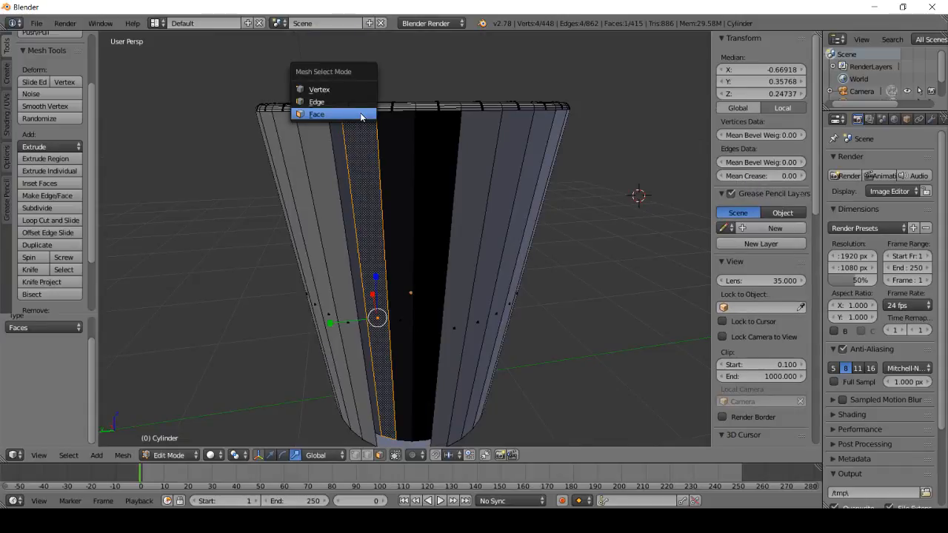
{"action": "left_click", "coordinate": [334, 103]}
Fill the leftmost segment of the wall opening with a face made between its upper rim edge and matching base edge
{"action": "right_click", "coordinate": [347, 111]}
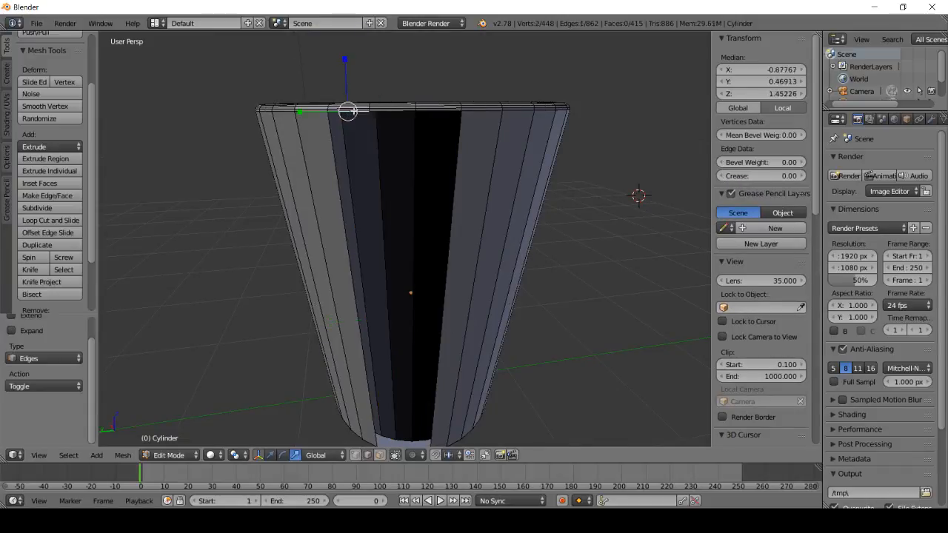
{"action": "middle_click_drag", "start_coordinate": [414, 259], "coordinate": [362, 219]}
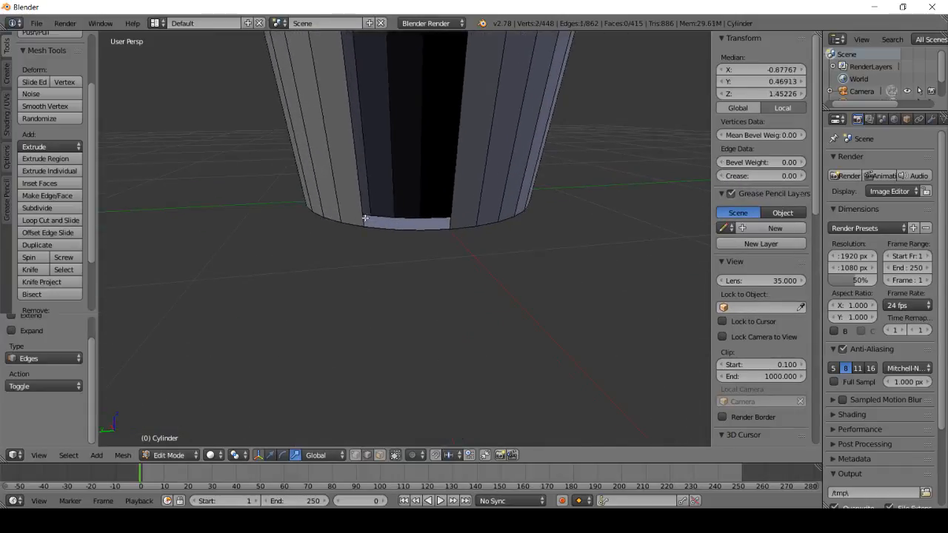
{"action": "right_click", "coordinate": [380, 228], "text": "shift"}
{"action": "middle_click_drag", "start_coordinate": [378, 167], "coordinate": [405, 302]}
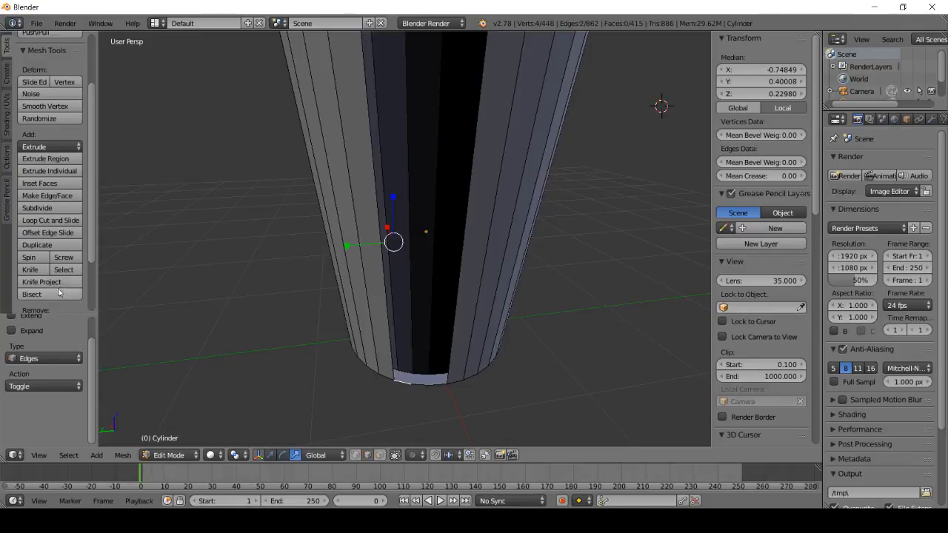
{"action": "left_click", "coordinate": [46, 197]}
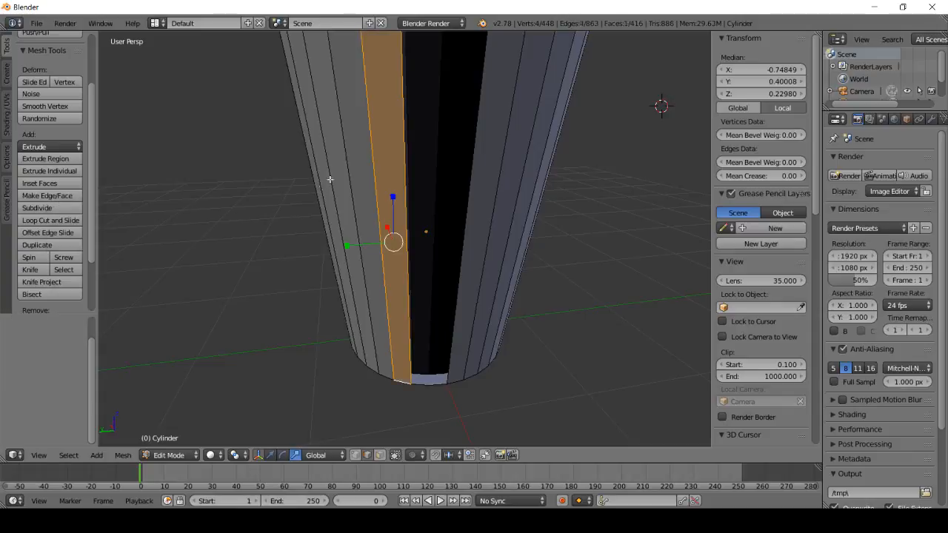
Make a face between the rim and base edges of the middle segment of the wall opening
{"action": "scroll", "coordinate": [399, 180], "scroll_direction": "down", "scroll_amount": 5}
{"action": "right_click", "coordinate": [400, 165]}
{"action": "middle_click_drag", "start_coordinate": [403, 274], "coordinate": [418, 299]}
{"action": "right_click", "coordinate": [410, 286], "text": "shift"}
{"action": "middle_click_drag", "start_coordinate": [426, 248], "coordinate": [422, 322], "text": "shift"}
{"action": "scroll", "coordinate": [416, 296], "scroll_direction": "down", "scroll_amount": 2}
{"action": "middle_click_drag", "start_coordinate": [405, 219], "coordinate": [391, 258], "text": "shift"}
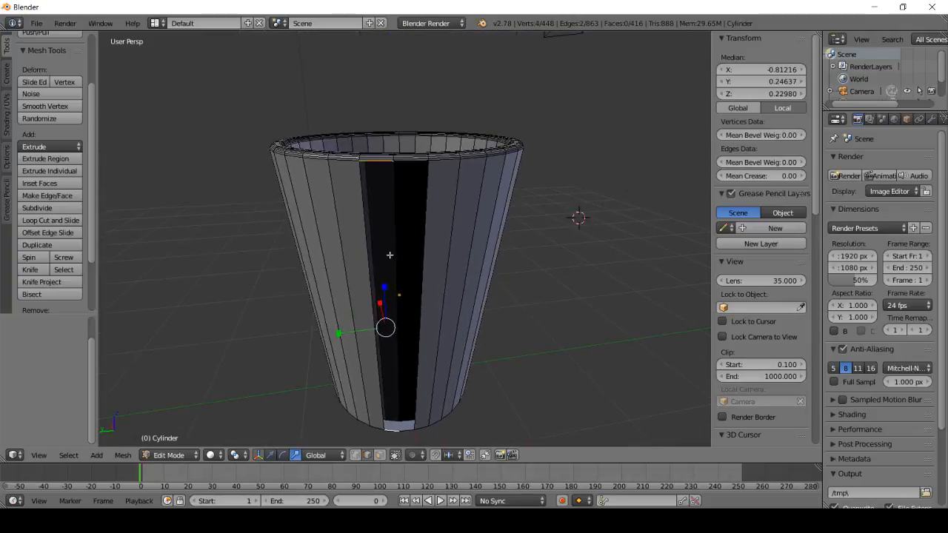
{"action": "left_click", "coordinate": [46, 195]}
Close the last remaining segment of the outer wall with a face between its rim and base edges
{"action": "middle_click_drag", "start_coordinate": [247, 264], "coordinate": [348, 150]}
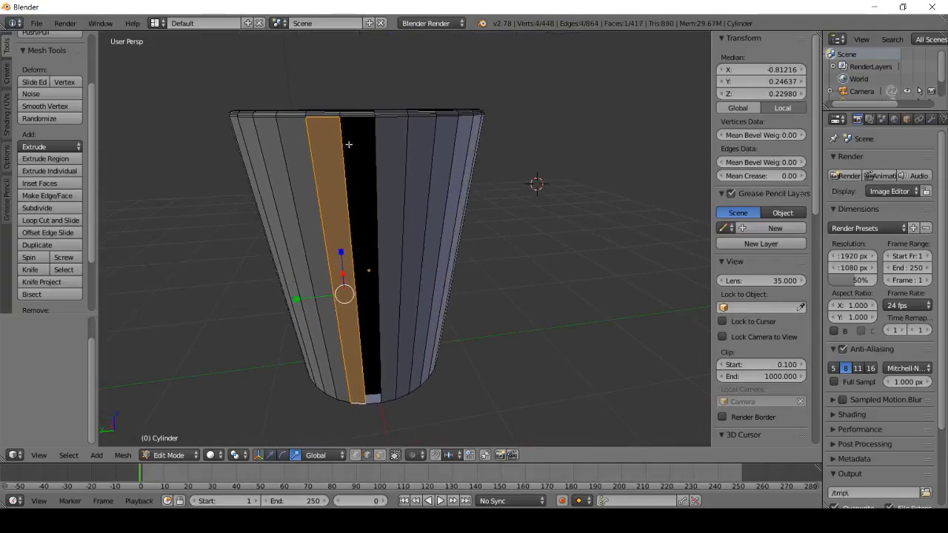
{"action": "right_click", "coordinate": [355, 116]}
{"action": "middle_click_drag", "start_coordinate": [402, 205], "coordinate": [399, 112], "text": "shift"}
{"action": "scroll", "coordinate": [362, 287], "scroll_direction": "up", "scroll_amount": 2}
{"action": "right_click", "coordinate": [348, 354], "text": "shift"}
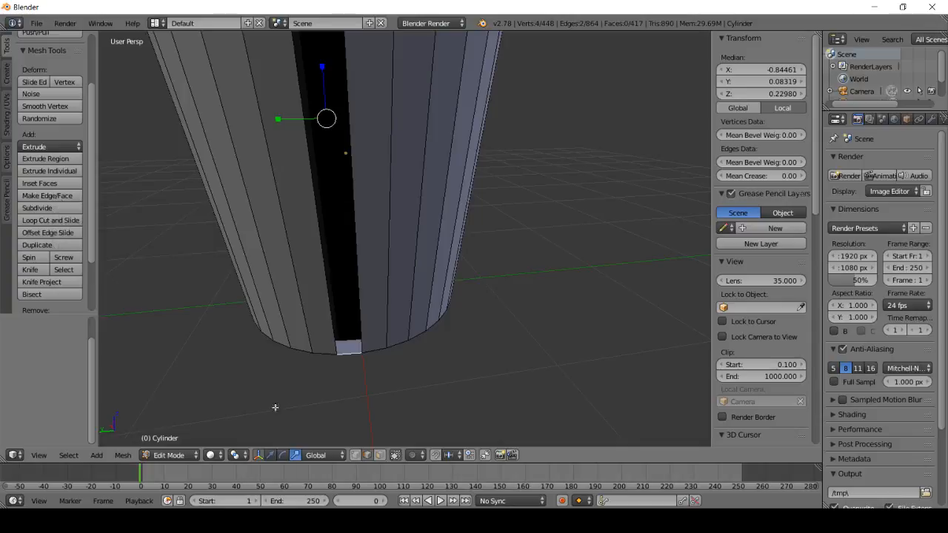
{"action": "key", "text": "f"}
Clear the selection and examine the cup's outer wall, rim and interior from several angles and distances
{"action": "scroll", "coordinate": [397, 279], "scroll_direction": "down", "scroll_amount": 3}
{"action": "middle_click_drag", "start_coordinate": [467, 176], "coordinate": [551, 234]}
{"action": "key", "text": "a"}
{"action": "scroll", "coordinate": [311, 190], "scroll_direction": "up", "scroll_amount": 2}
{"action": "mouse_move", "coordinate": [311, 190]}
{"action": "middle_mouse_down"}
{"action": "mouse_move", "coordinate": [338, 141]}
{"action": "mouse_move", "coordinate": [370, 140]}
{"action": "mouse_move", "coordinate": [381, 229]}
{"action": "mouse_move", "coordinate": [449, 158]}
{"action": "mouse_move", "coordinate": [170, 140]}
{"action": "mouse_move", "coordinate": [482, 104]}
{"action": "mouse_move", "coordinate": [300, 190]}
{"action": "middle_mouse_up"}
{"action": "scroll", "coordinate": [370, 140], "scroll_direction": "down", "scroll_amount": 2}
{"action": "scroll", "coordinate": [300, 190], "scroll_direction": "up", "scroll_amount": 3}
{"action": "middle_click_drag", "start_coordinate": [324, 158], "coordinate": [414, 121]}
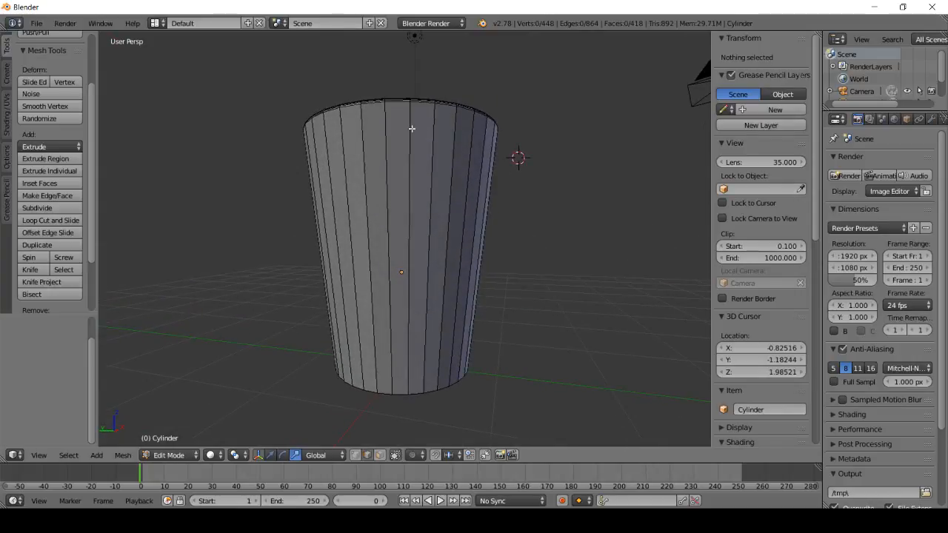
{"action": "scroll", "coordinate": [415, 148], "scroll_direction": "down", "scroll_amount": 2}
{"action": "middle_click_drag", "start_coordinate": [414, 169], "coordinate": [463, 233]}
{"action": "scroll", "coordinate": [474, 215], "scroll_direction": "up", "scroll_amount": 4}
{"action": "middle_click_drag", "start_coordinate": [474, 215], "coordinate": [434, 92]}
{"action": "scroll", "coordinate": [379, 141], "scroll_direction": "down", "scroll_amount": 2}
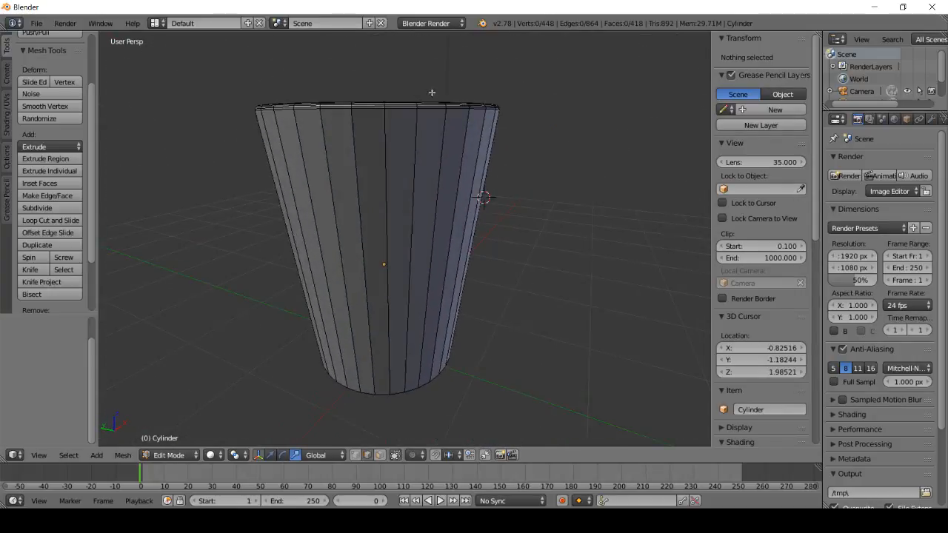
{"action": "scroll", "coordinate": [412, 133], "scroll_direction": "down", "scroll_amount": 2}
{"action": "middle_click_drag", "start_coordinate": [305, 101], "coordinate": [324, 177]}
{"action": "scroll", "coordinate": [326, 186], "scroll_direction": "down", "scroll_amount": 2}
{"action": "middle_click_drag", "start_coordinate": [334, 220], "coordinate": [324, 135]}
{"action": "scroll", "coordinate": [379, 209], "scroll_direction": "up", "scroll_amount": 3}
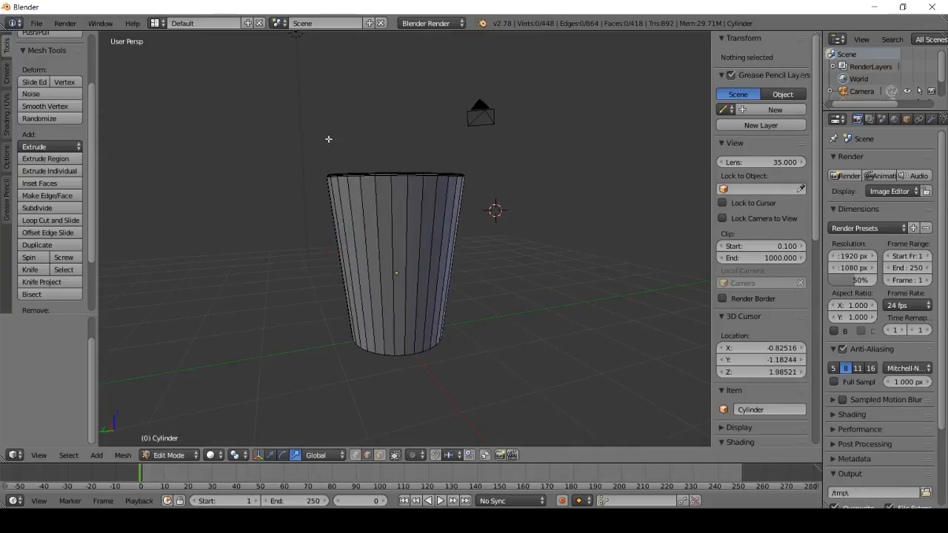
{"action": "middle_click_drag", "start_coordinate": [398, 163], "coordinate": [389, 240]}
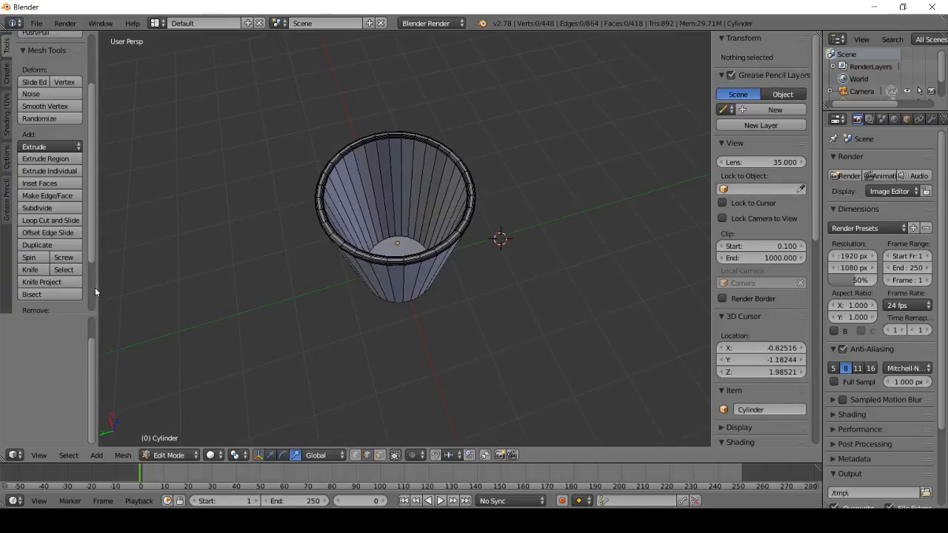